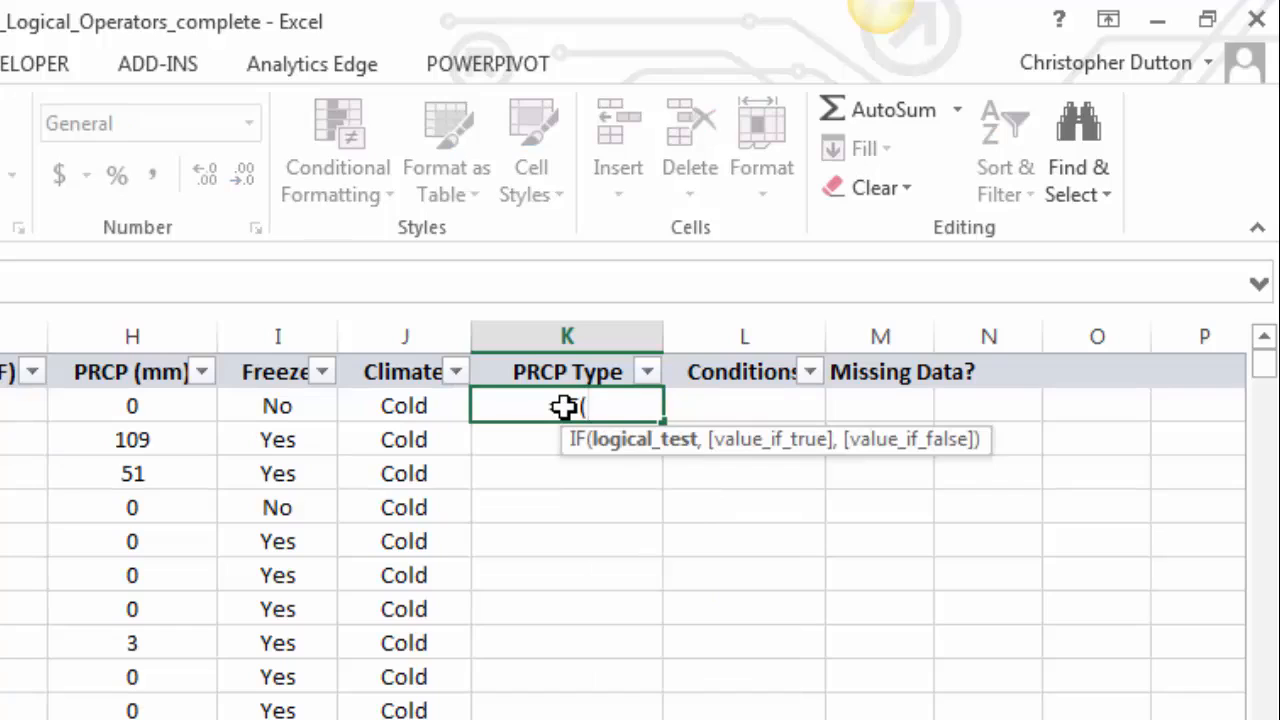
- In K2, build an IF formula whose first test is AND(I2="Yes",H2>0) returning "Snow"
type("AND(")
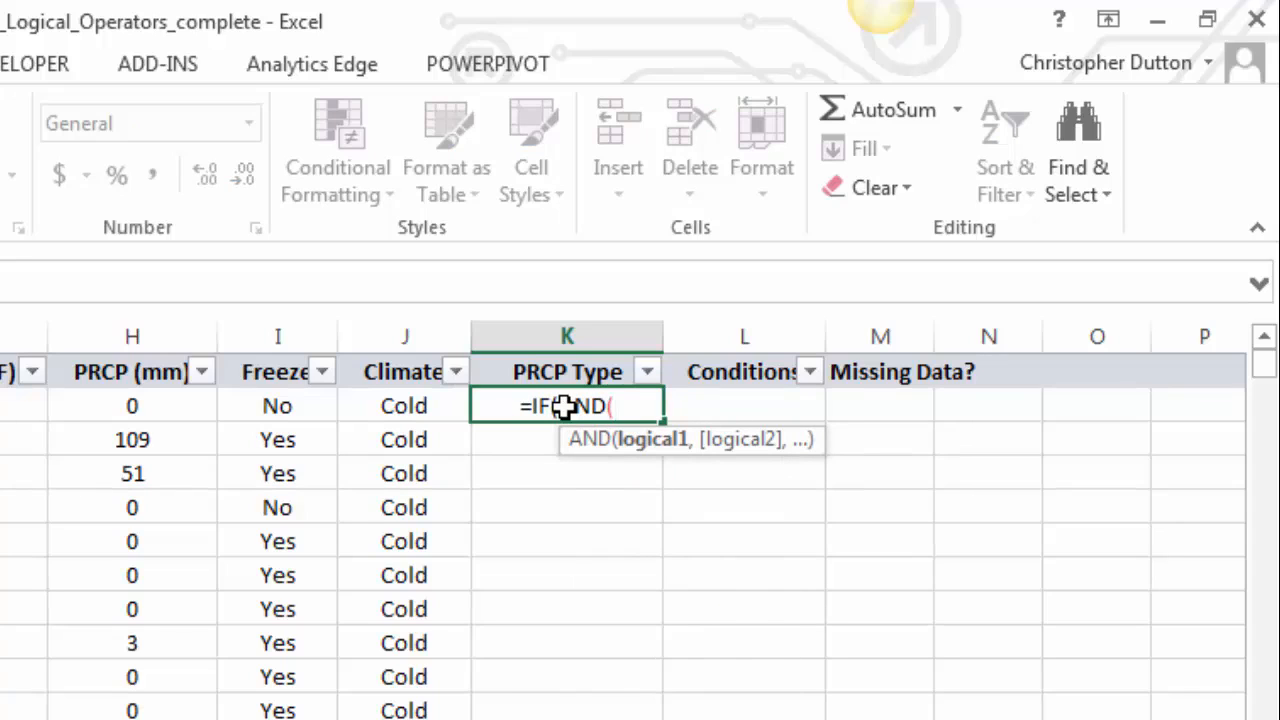
key("Left")
key("Left")
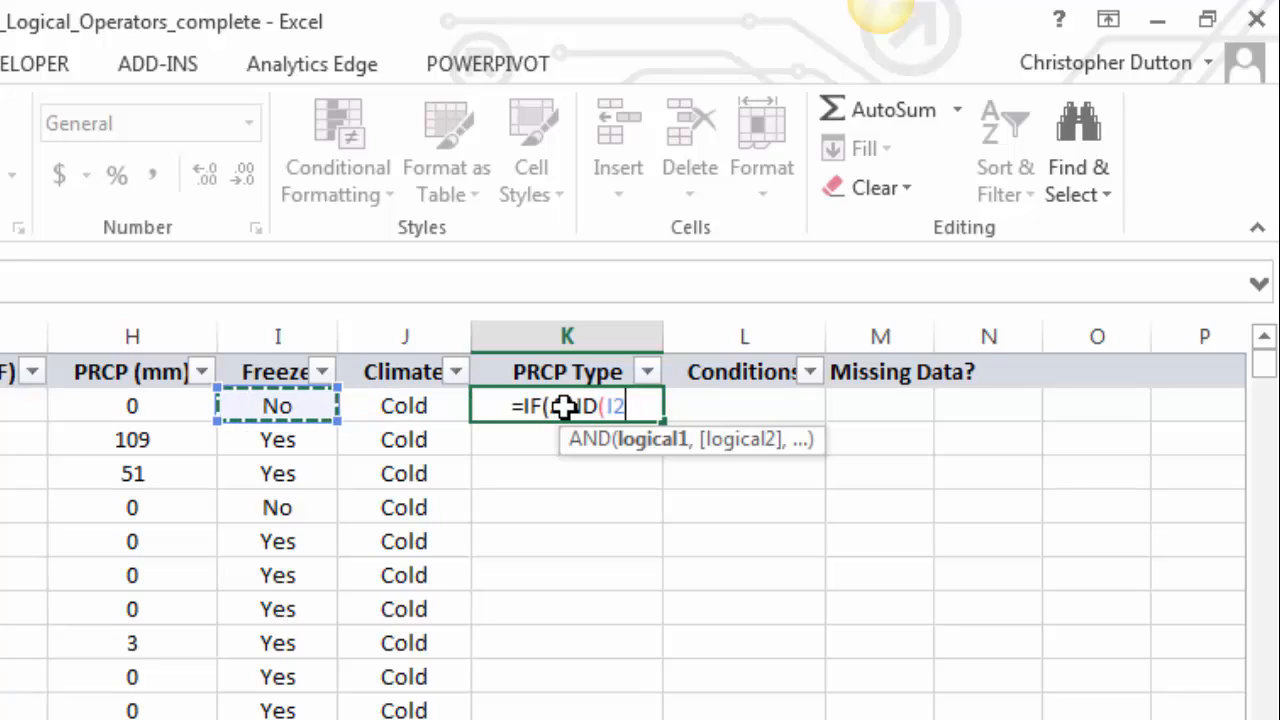
type("=\"Y")
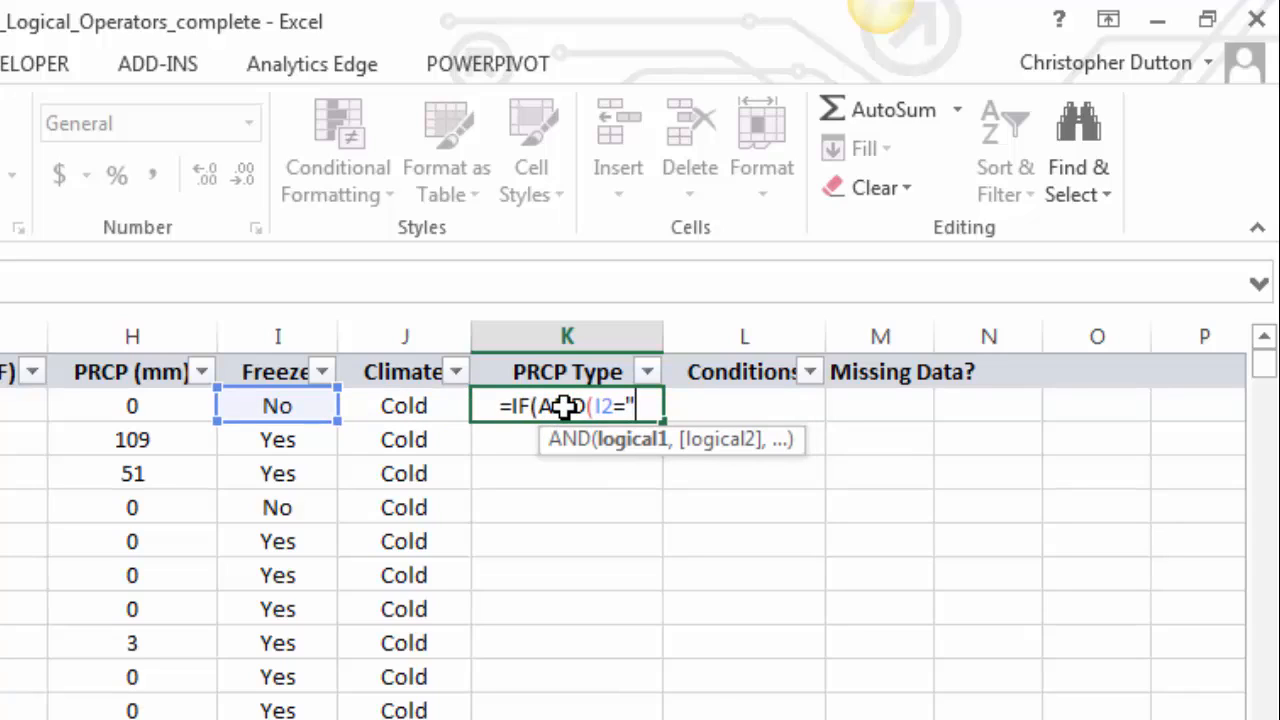
type("es\"")
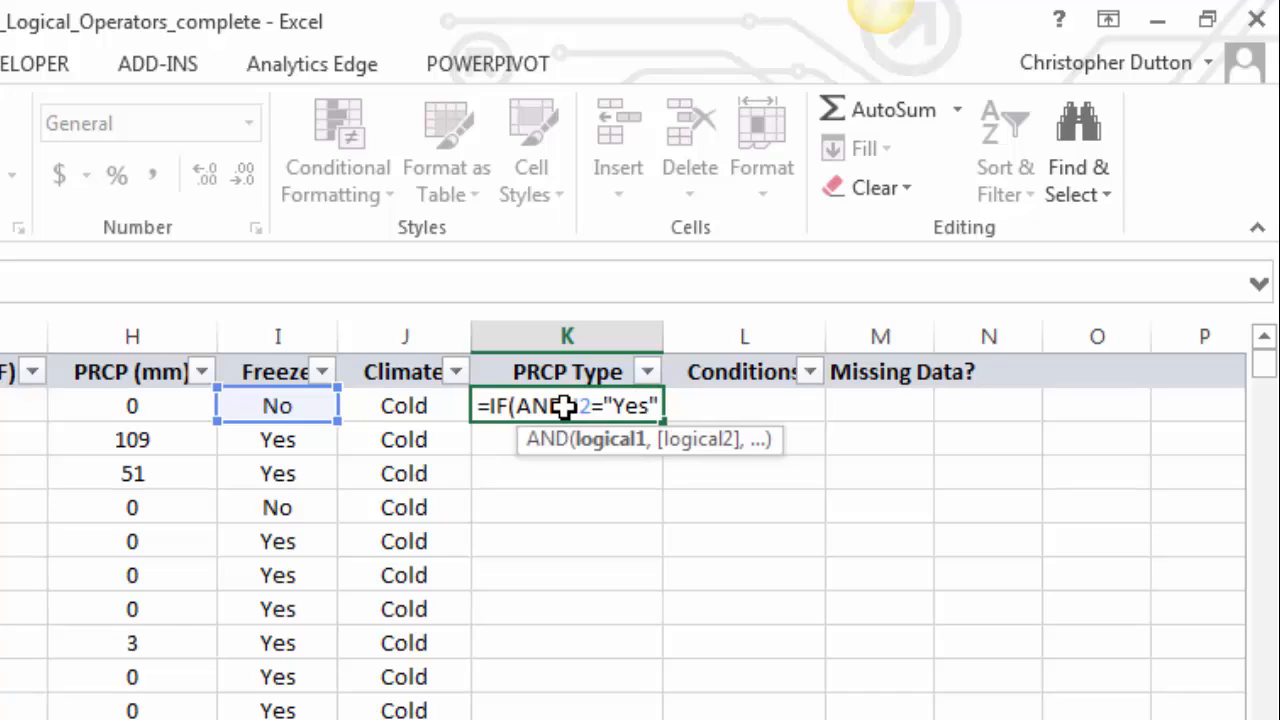
type(",")
key("Left")
key("Left")
key("Left")
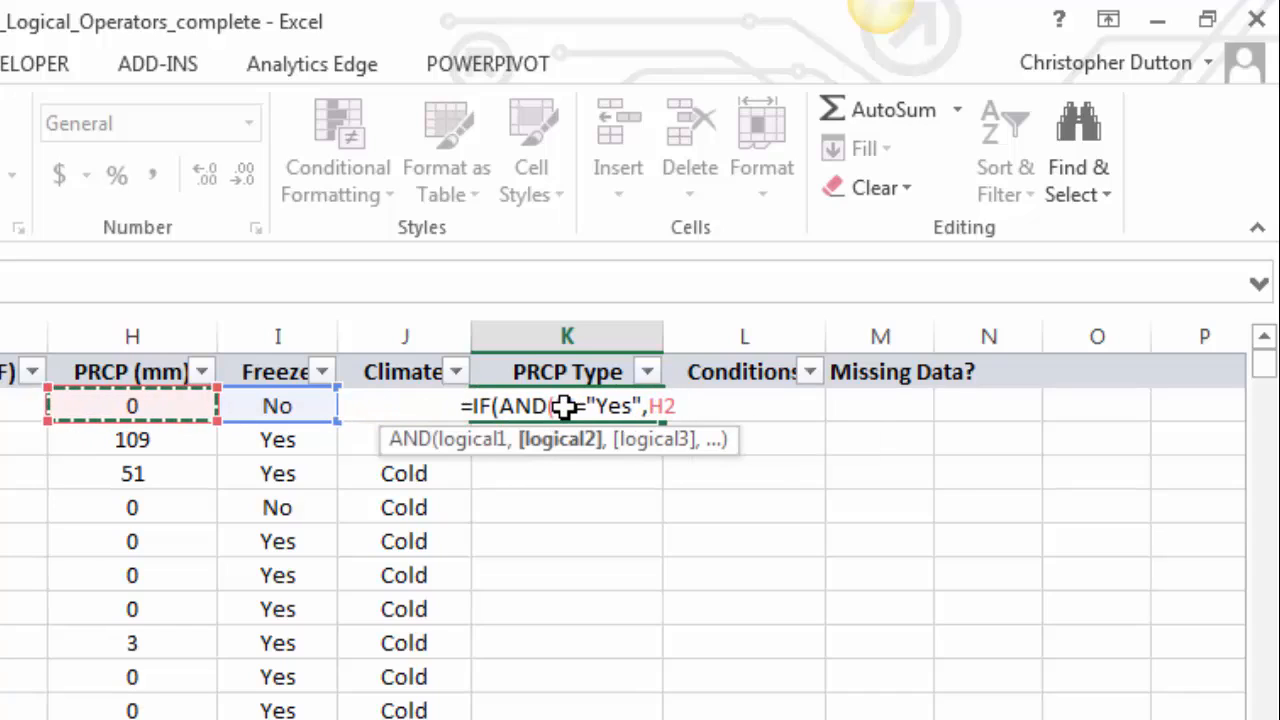
type(">")
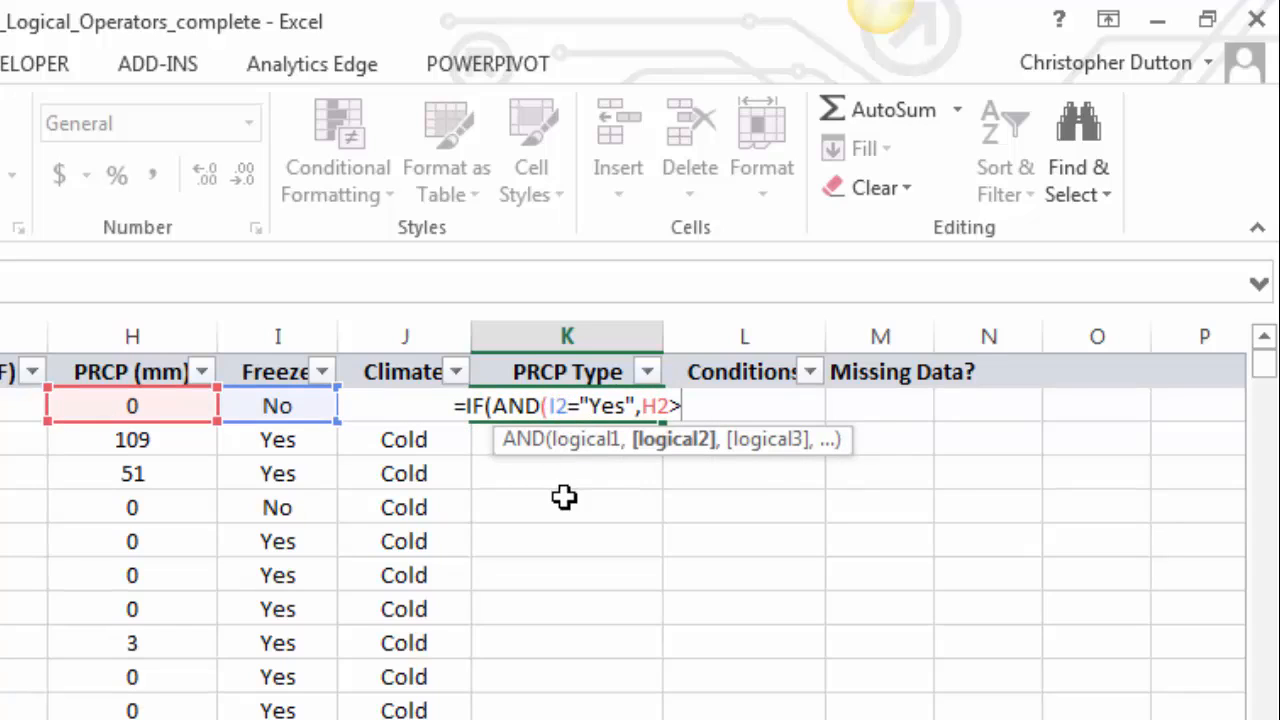
type("0)")
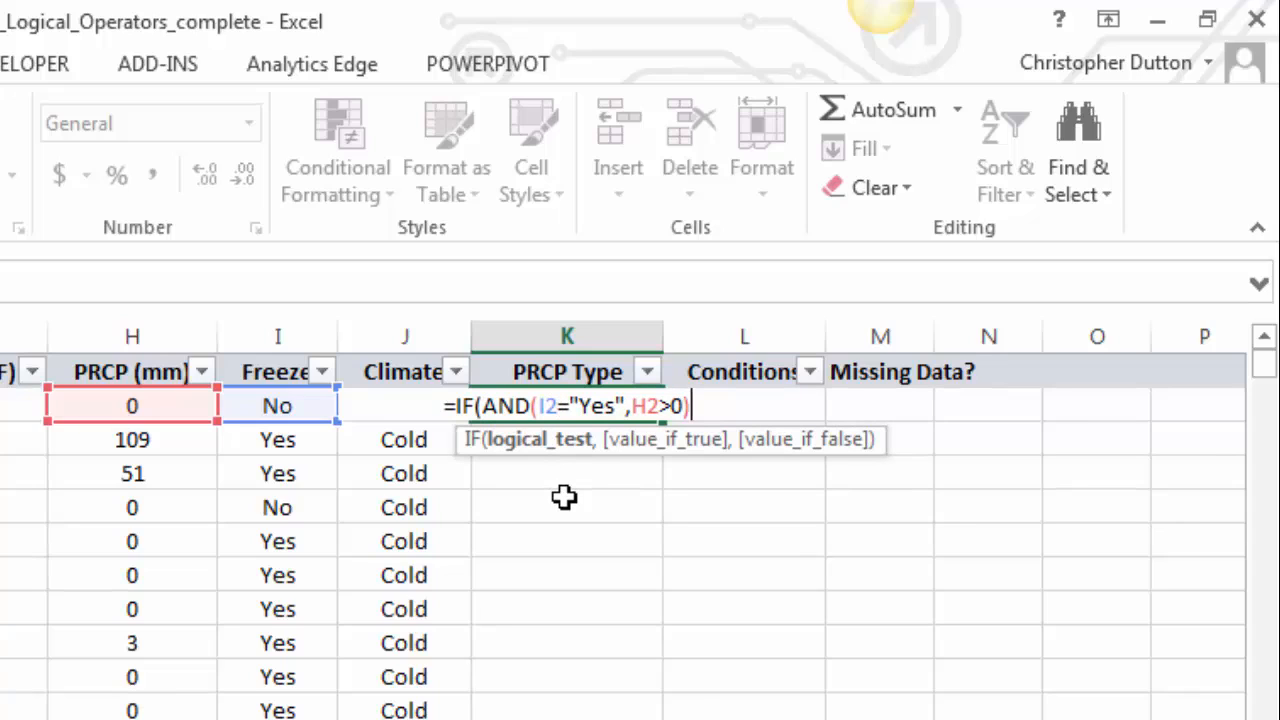
type(",")
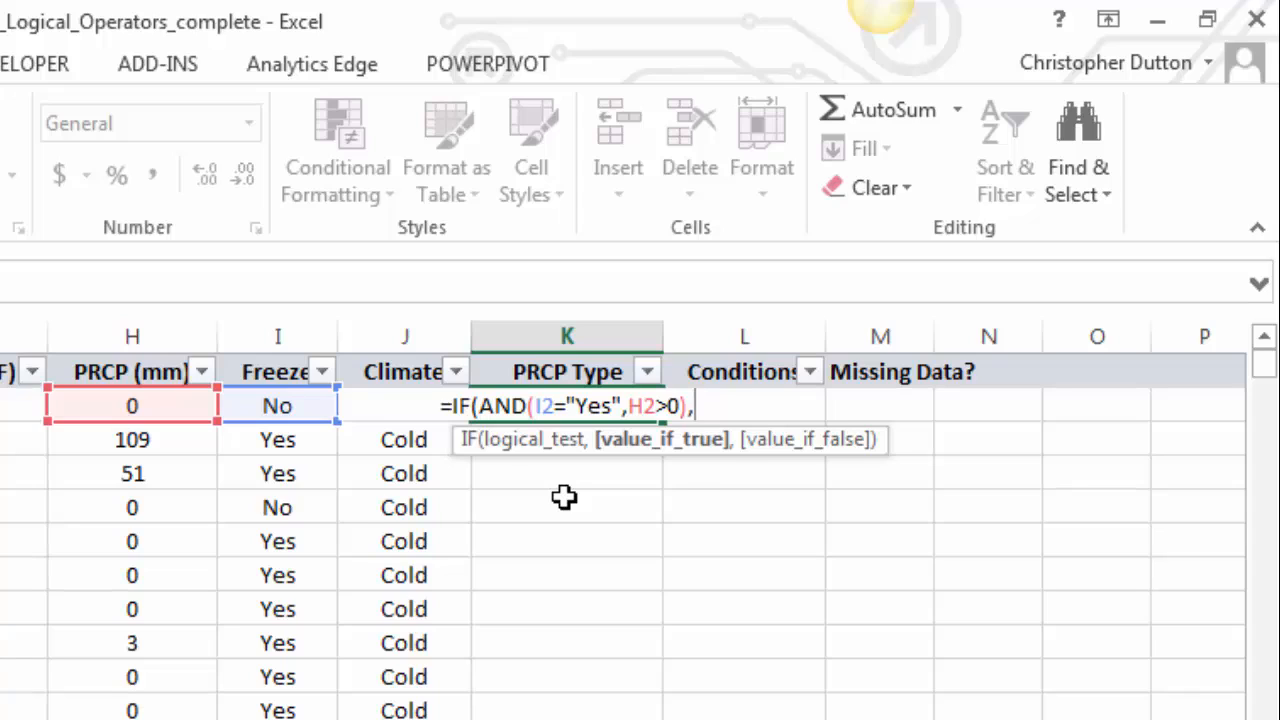
type("\"Snow")
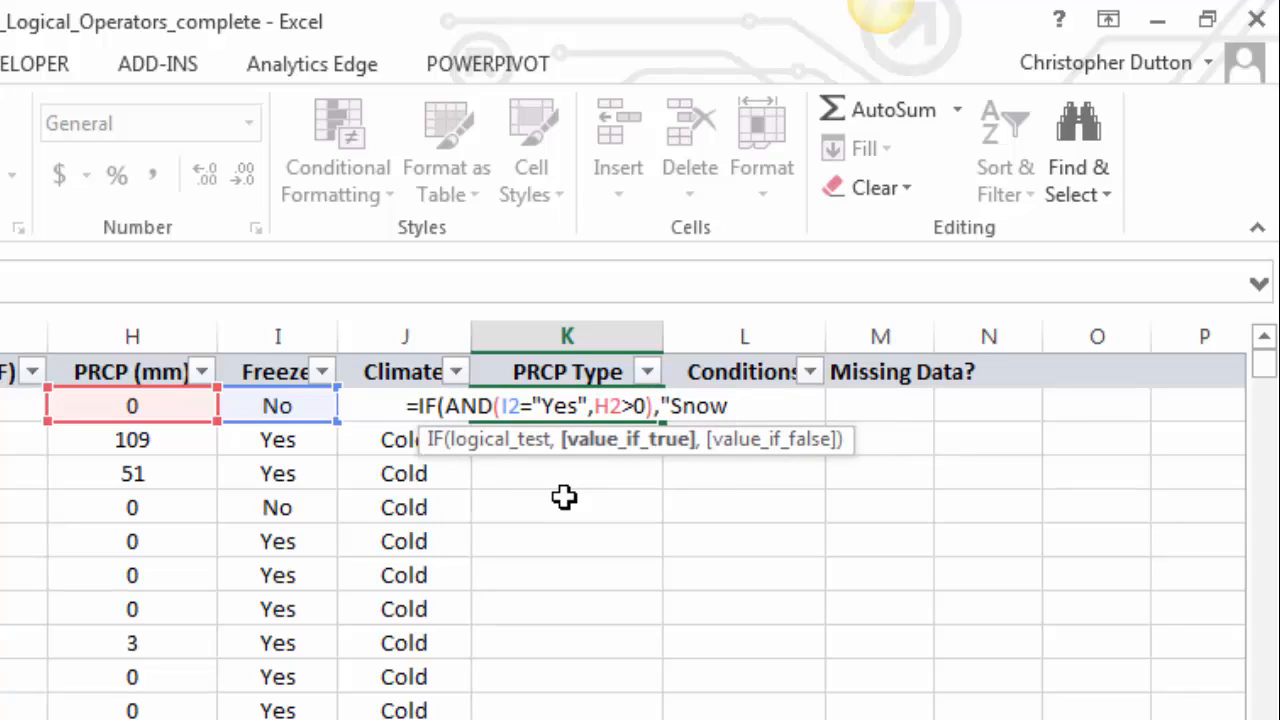
type("\",")
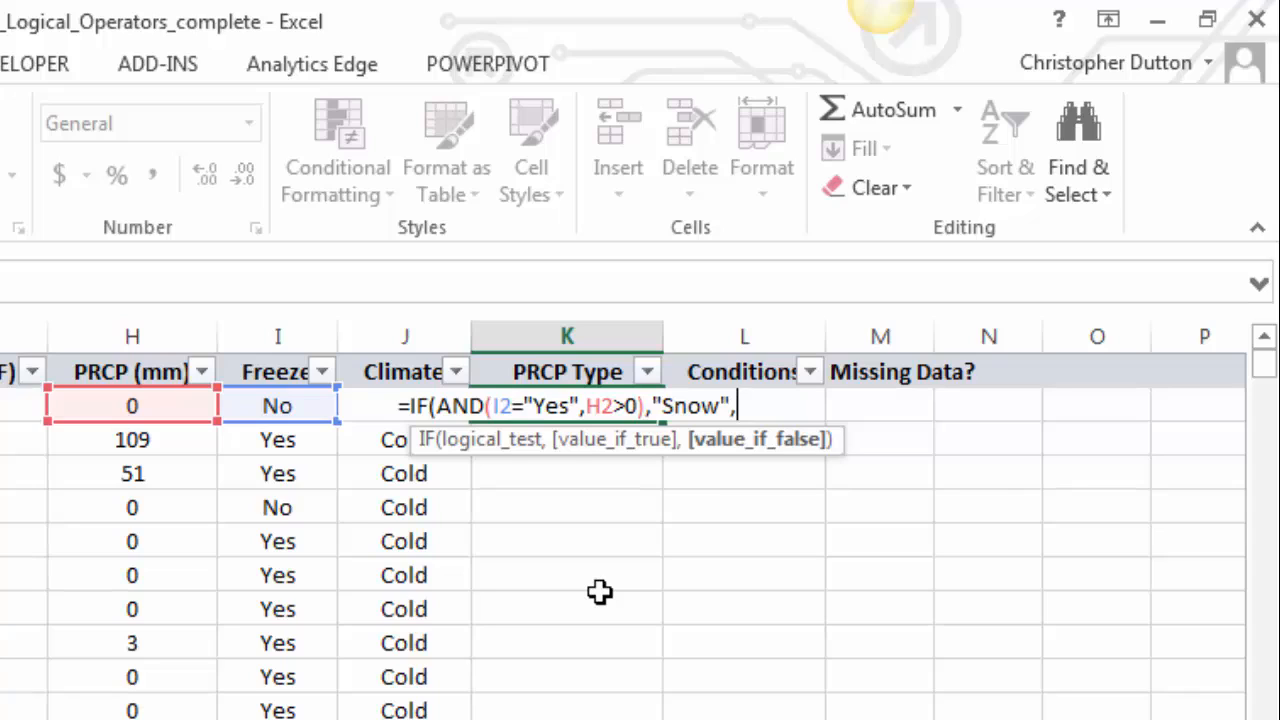
- Add a nested IF testing AND(I2="No",H2>0) that returns "Rain"
type("IF(AN")
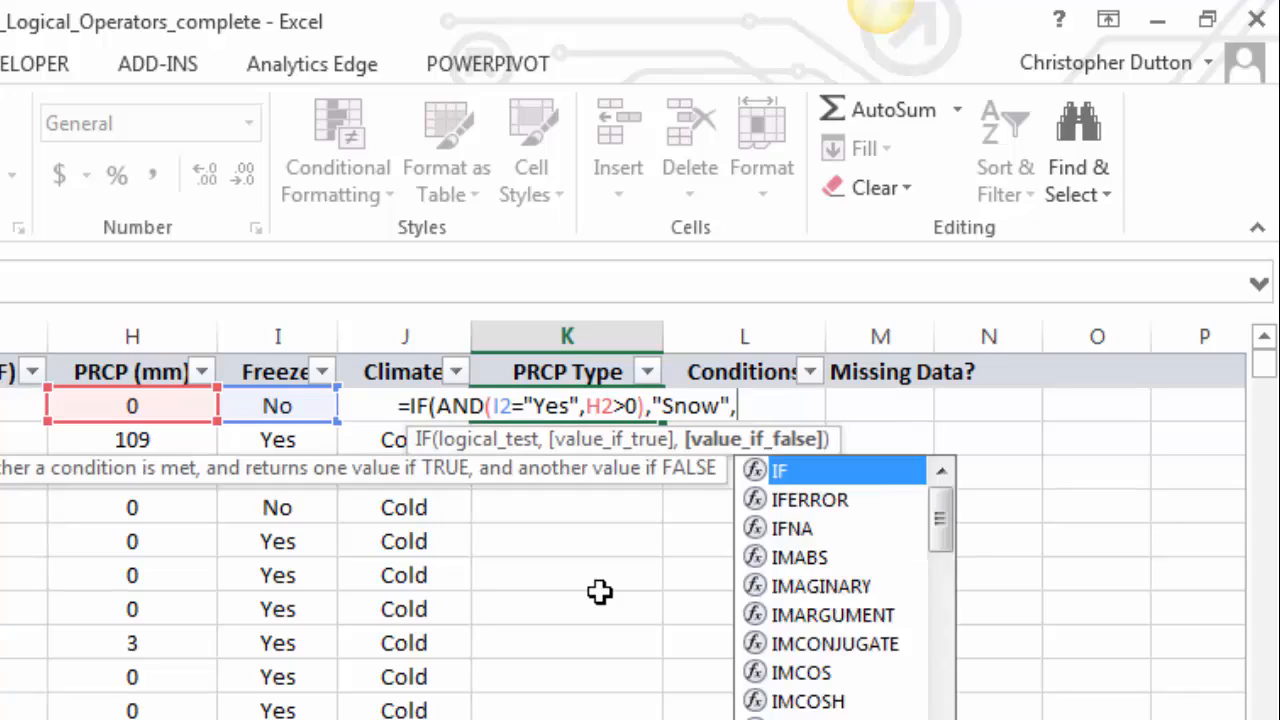
type("D(")
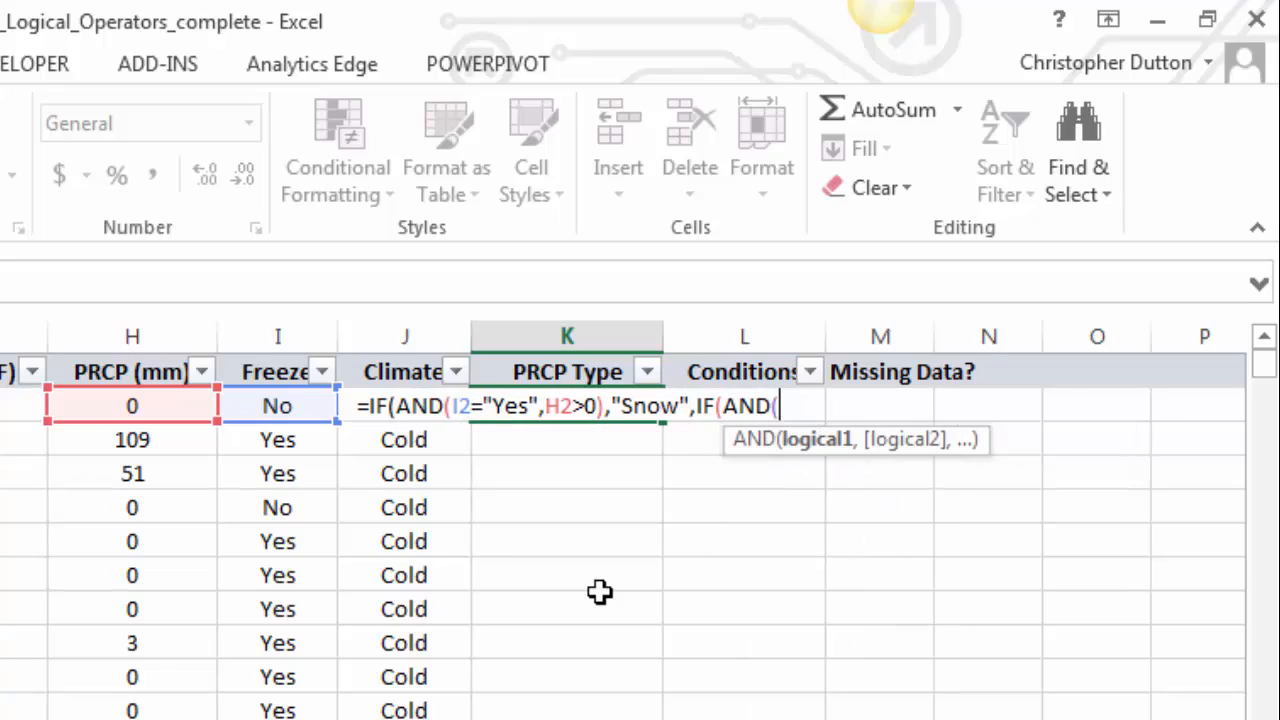
key("Left")
key("Left")
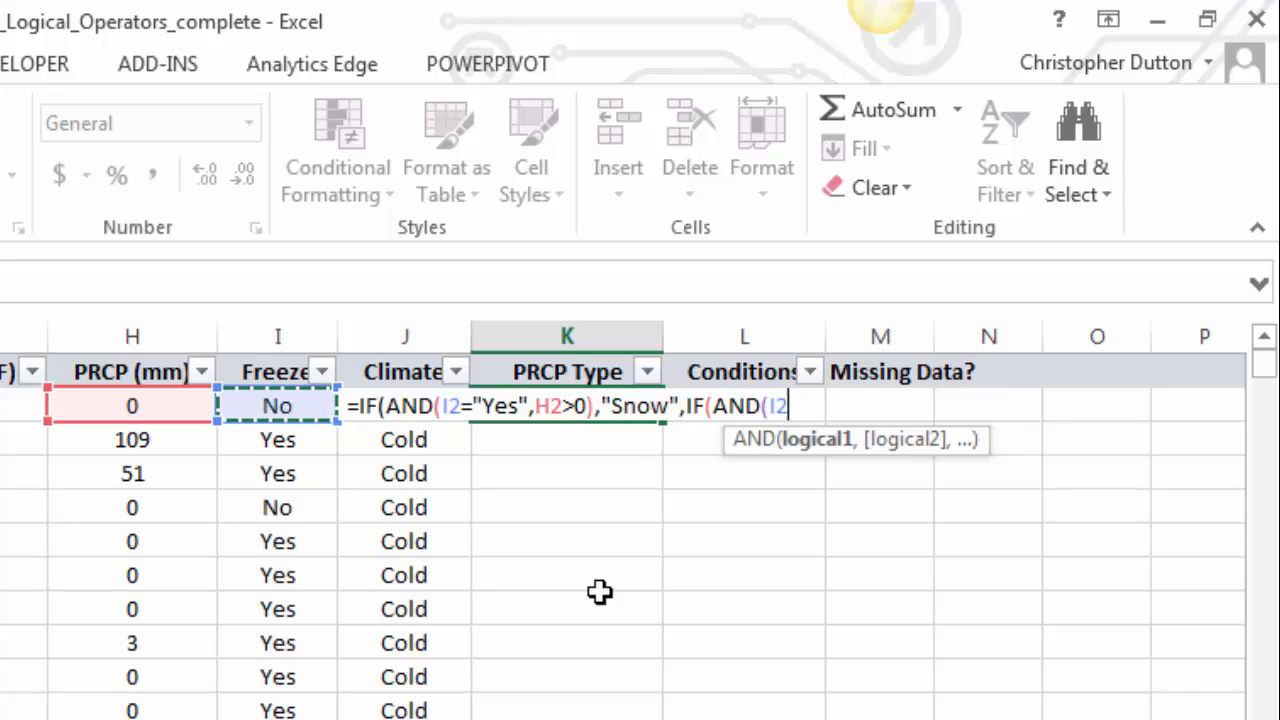
type("=\"No")
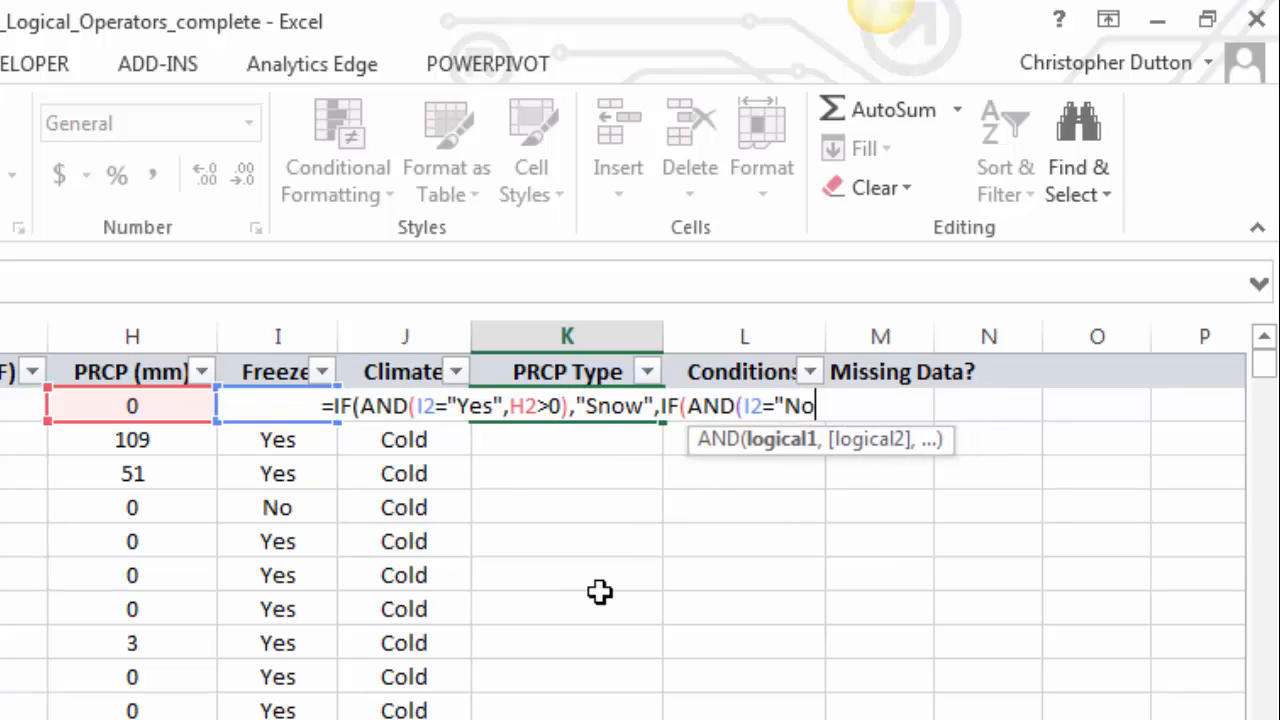
type("\",")
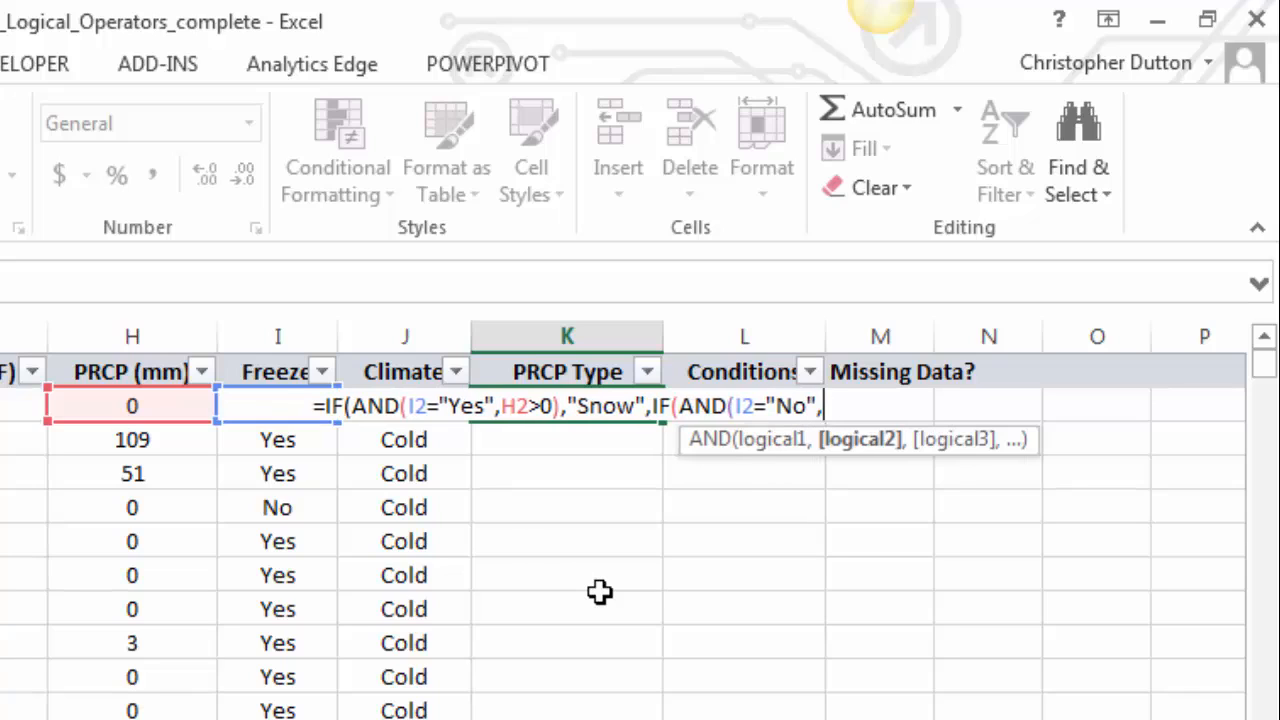
key("Left")
key("Left")
key("Left")
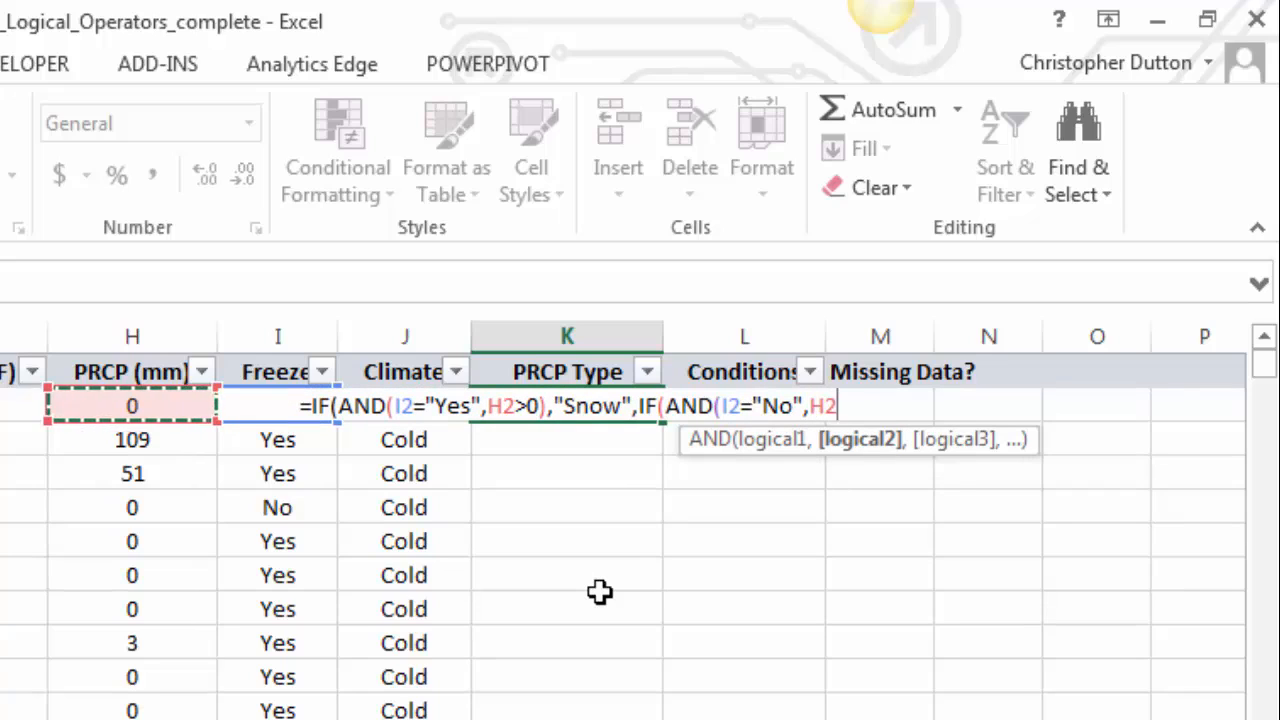
type(">0)")
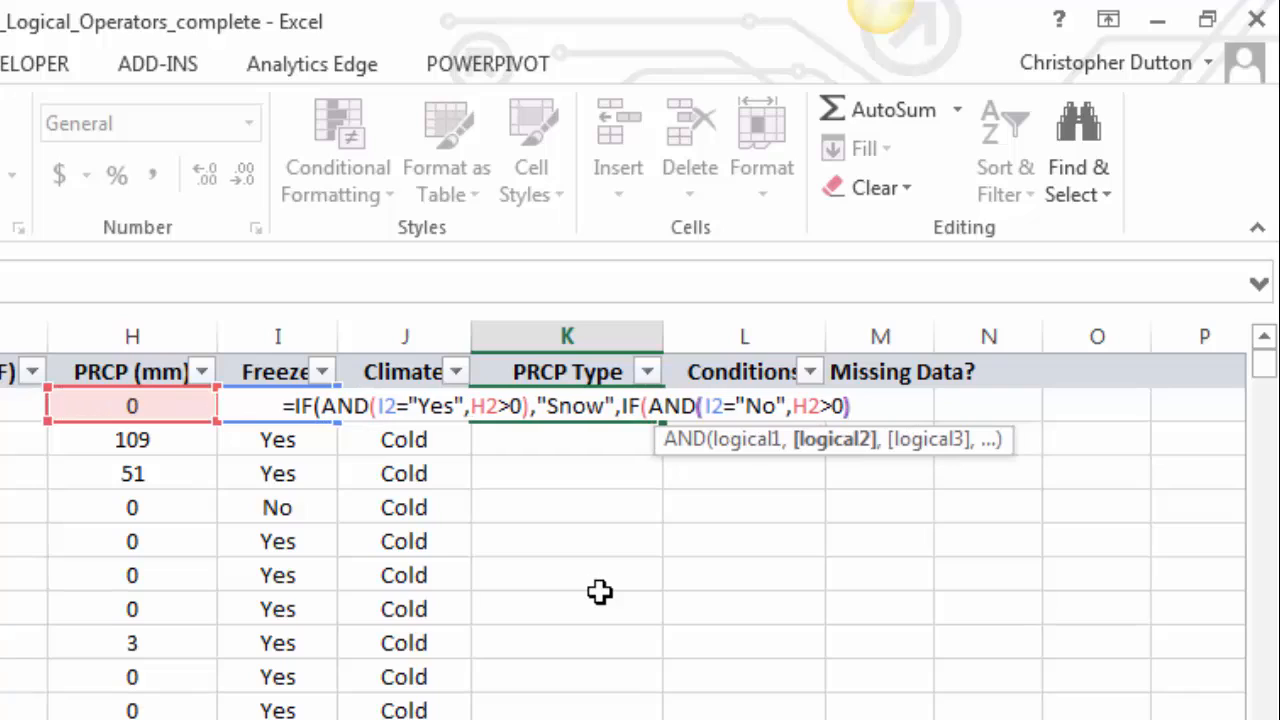
type(",")
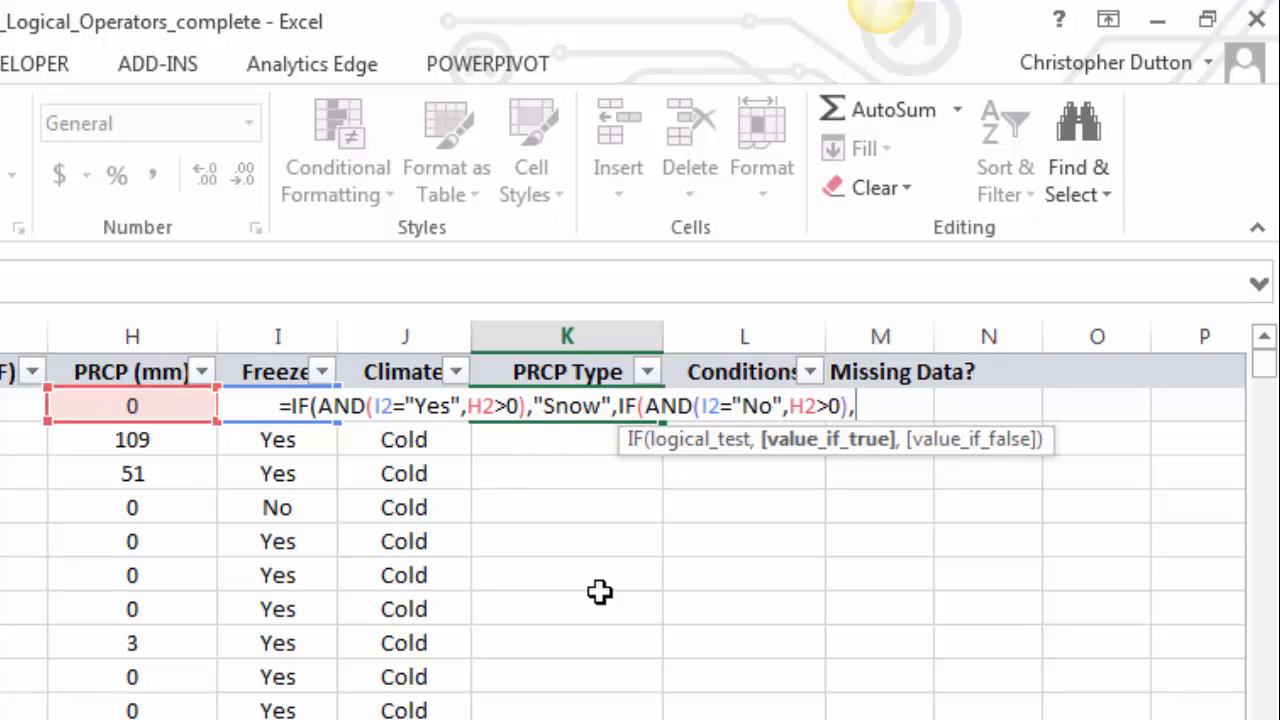
type("\"")
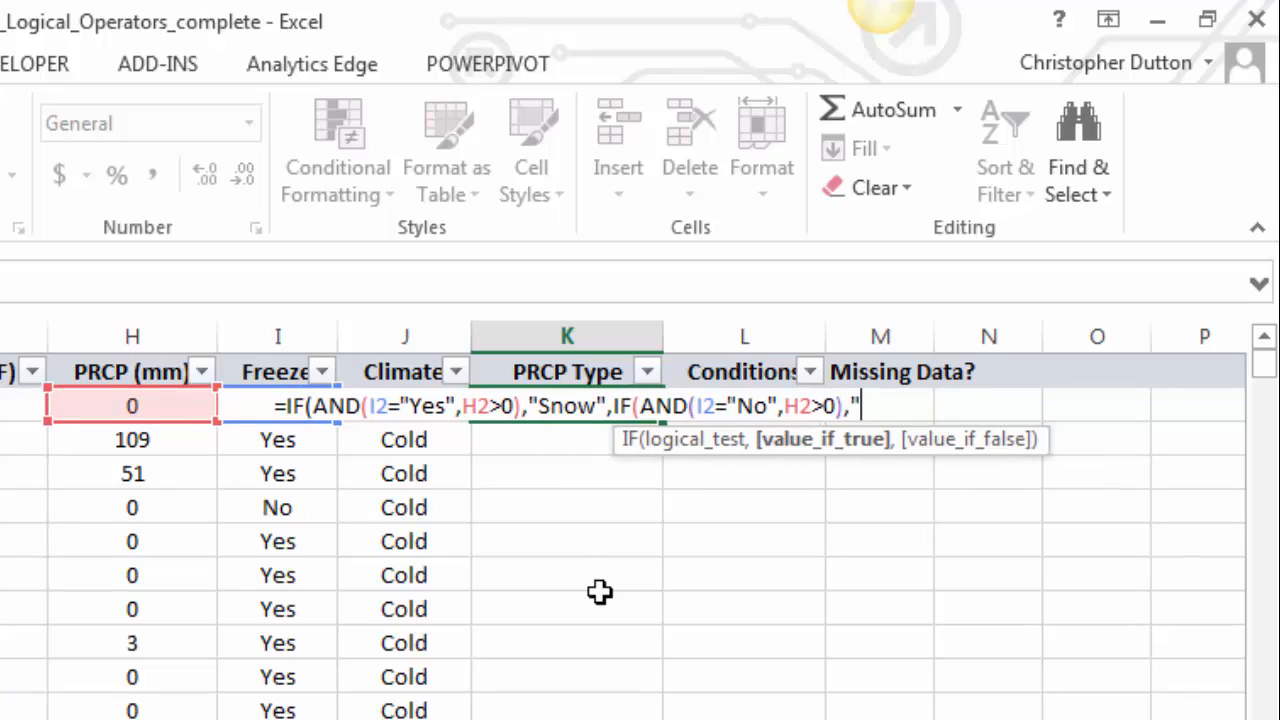
type("Rain")
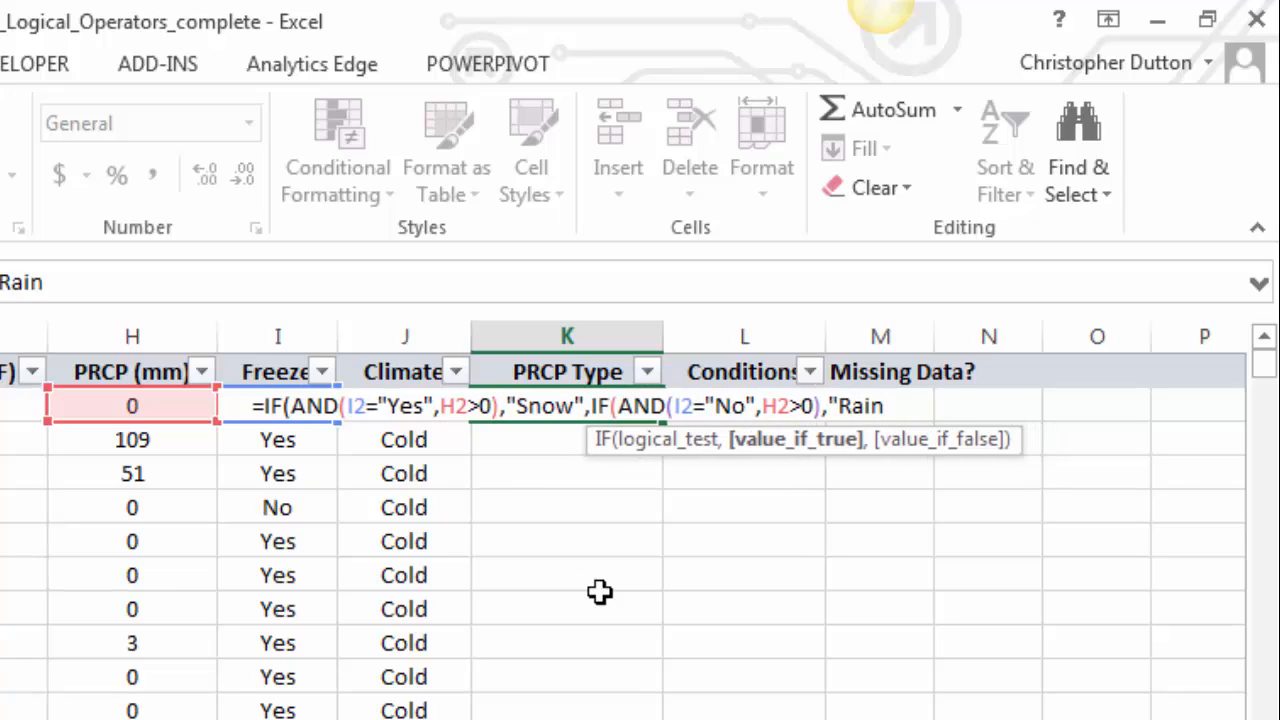
type("\",")
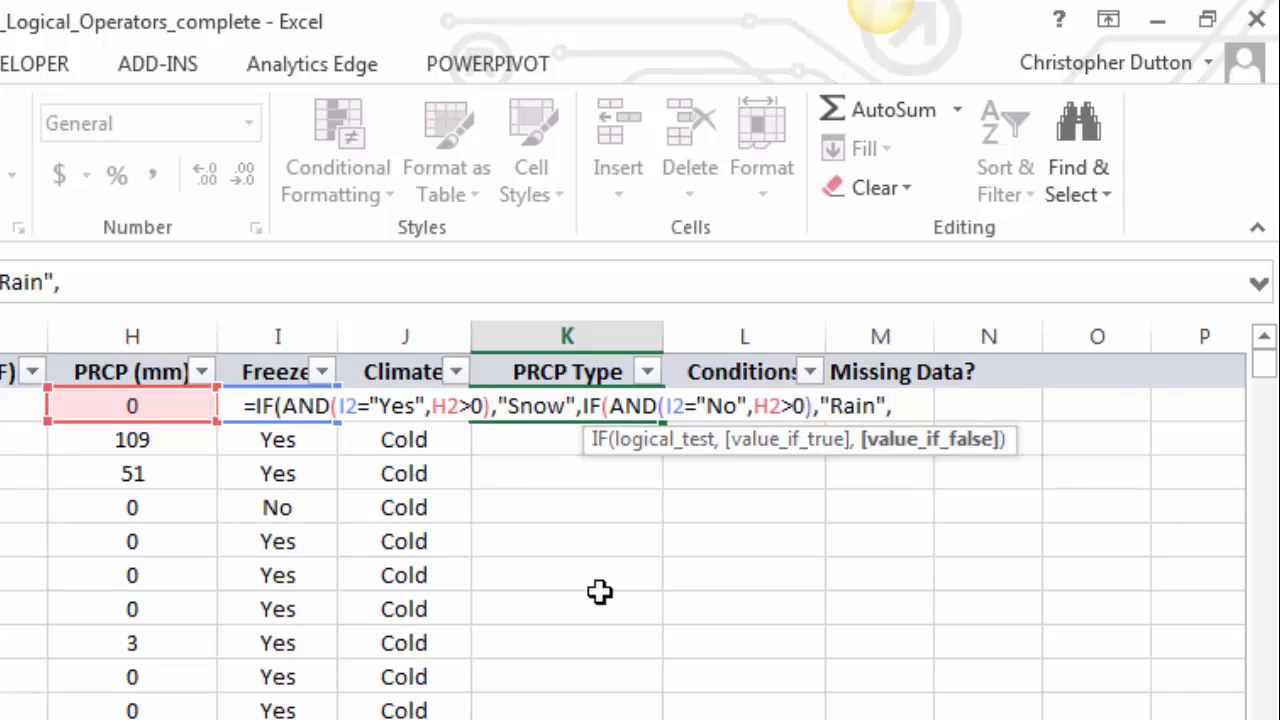
- Finish the formula with "None" as the final result, close both brackets, and fill it down the PRCP Type column
type("\"None\"")
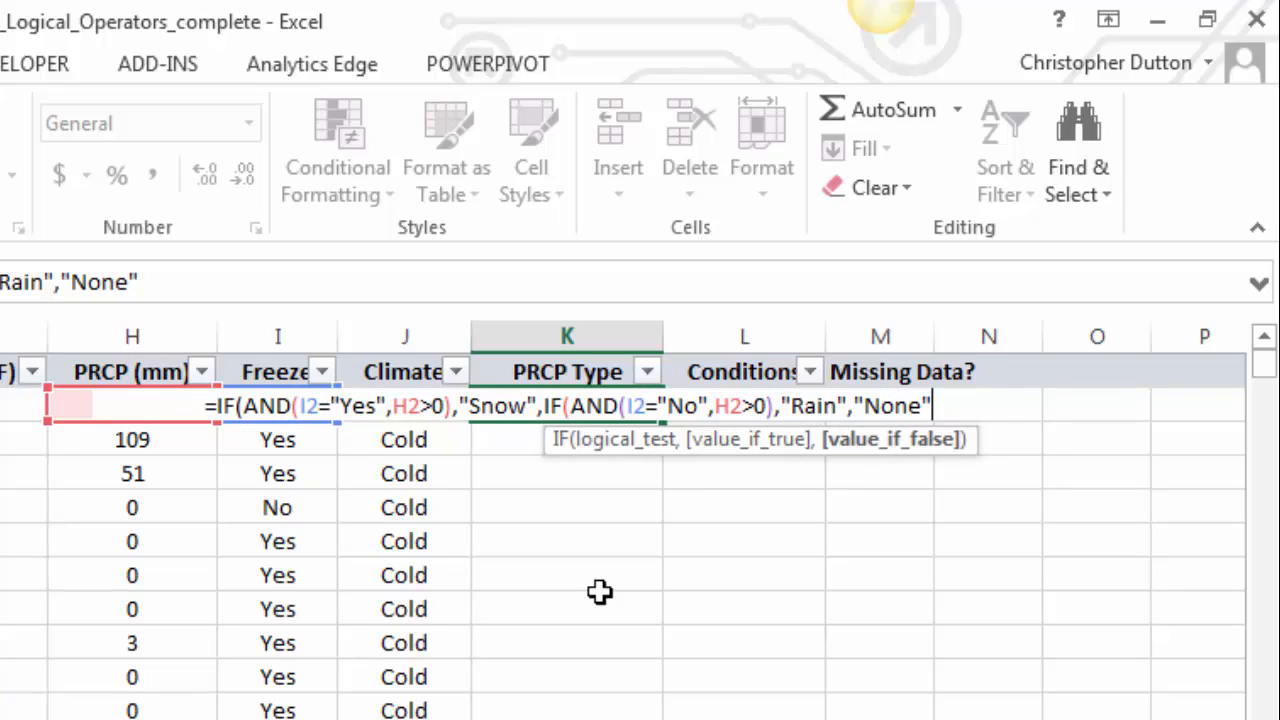
type("))")
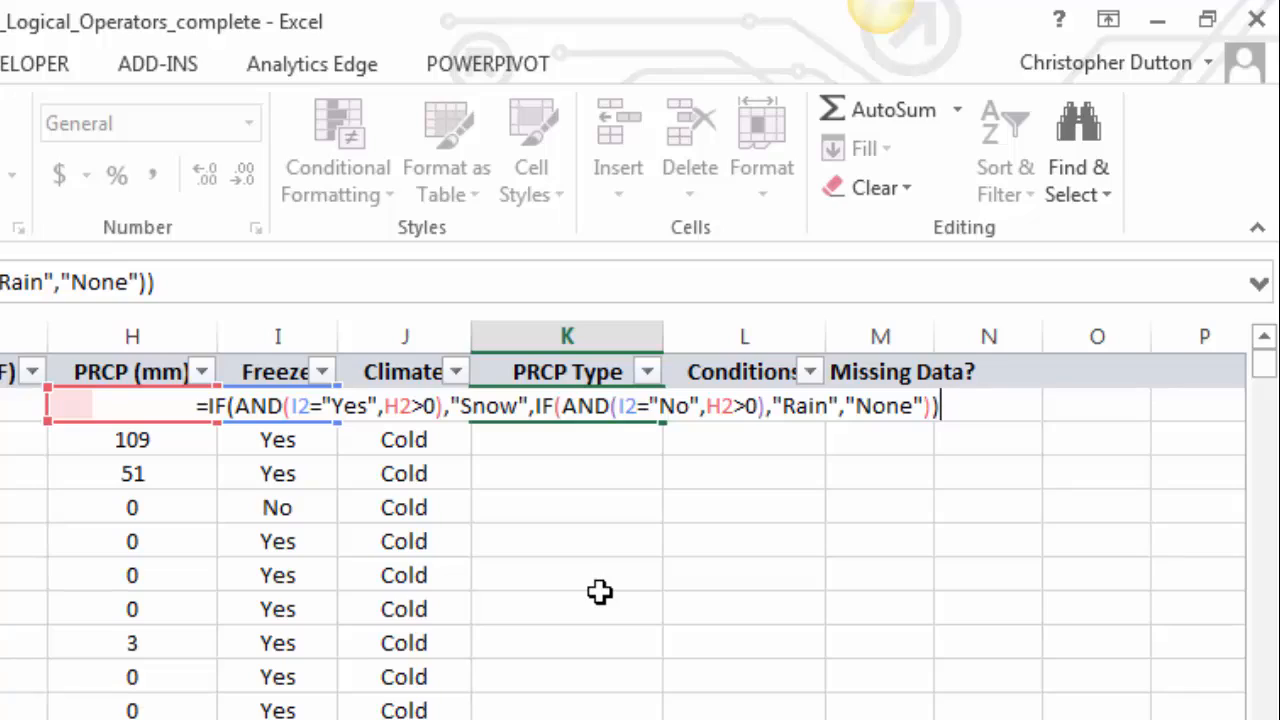
key("Return")
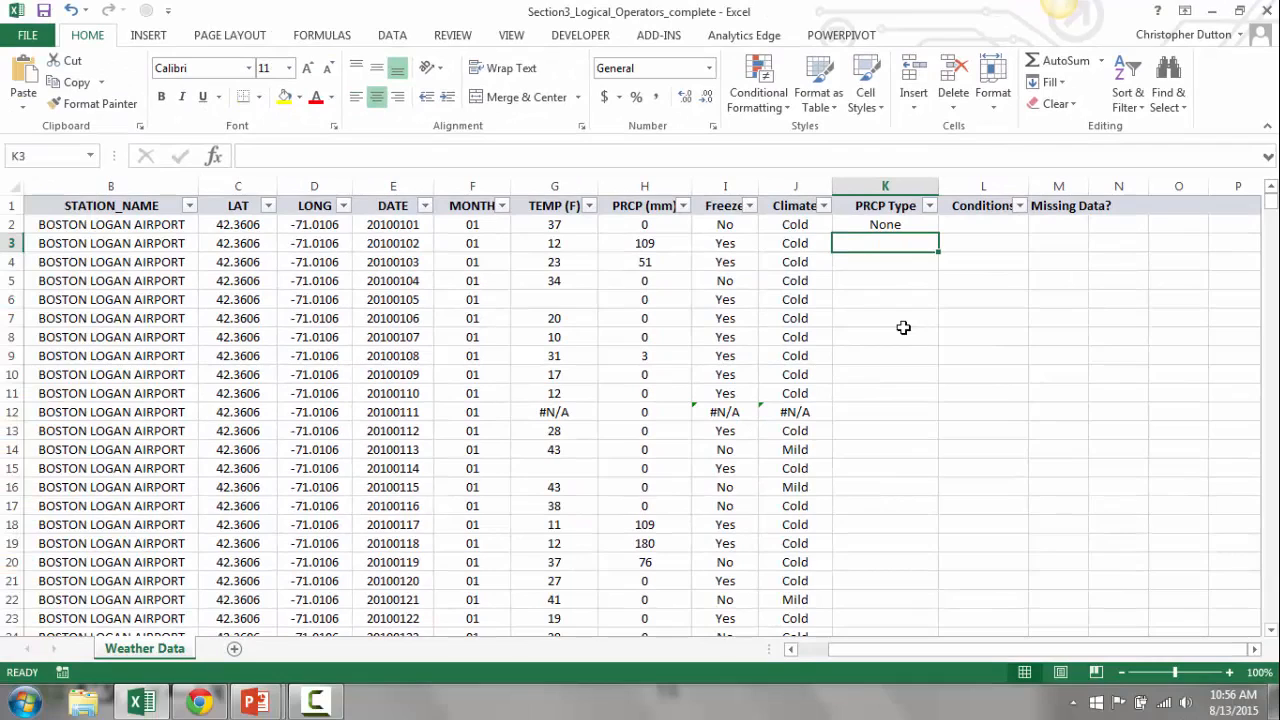
key("Up")
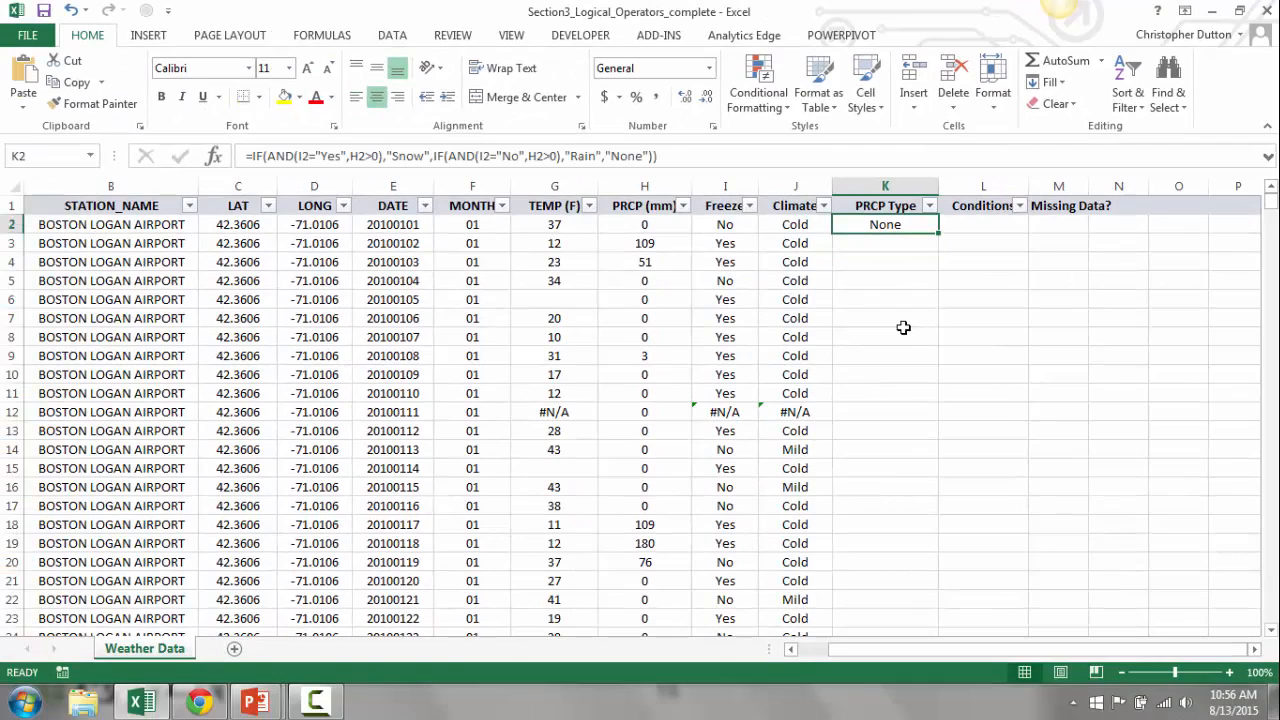
double_click(936, 232)
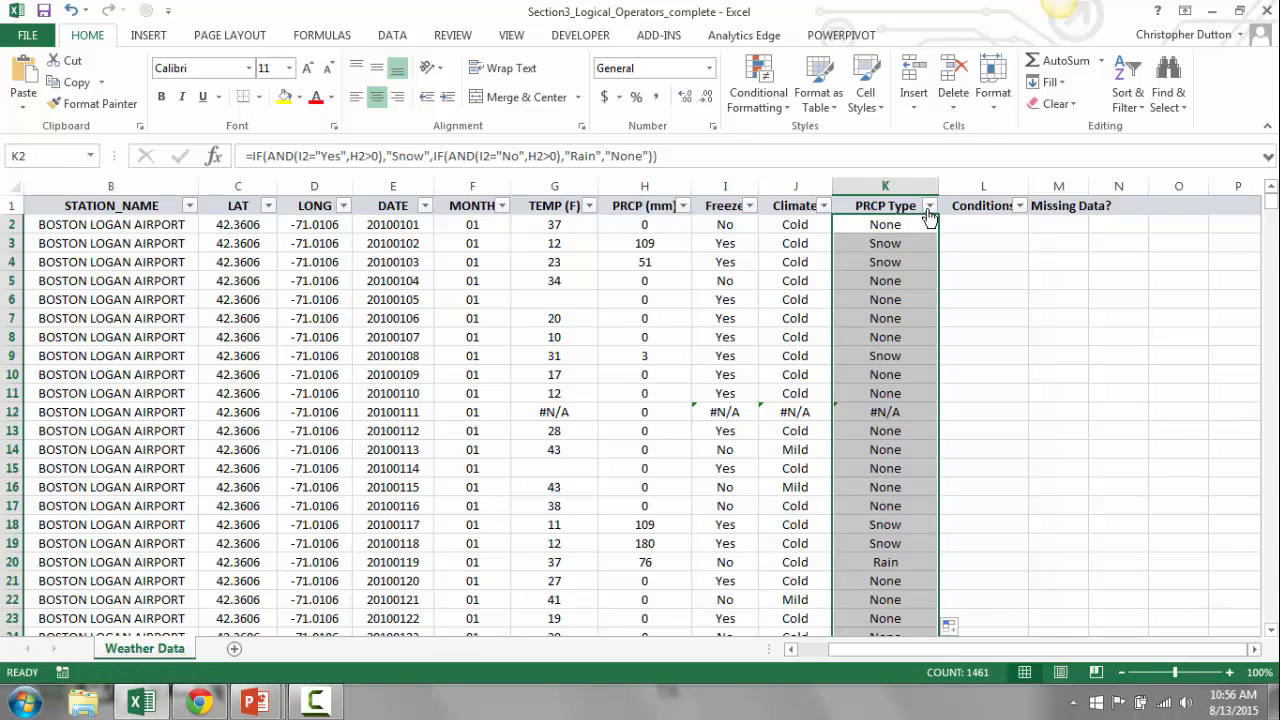
- Examine the PRCP Type filter's value list and the row with #N/A entries
left_click(929, 205)
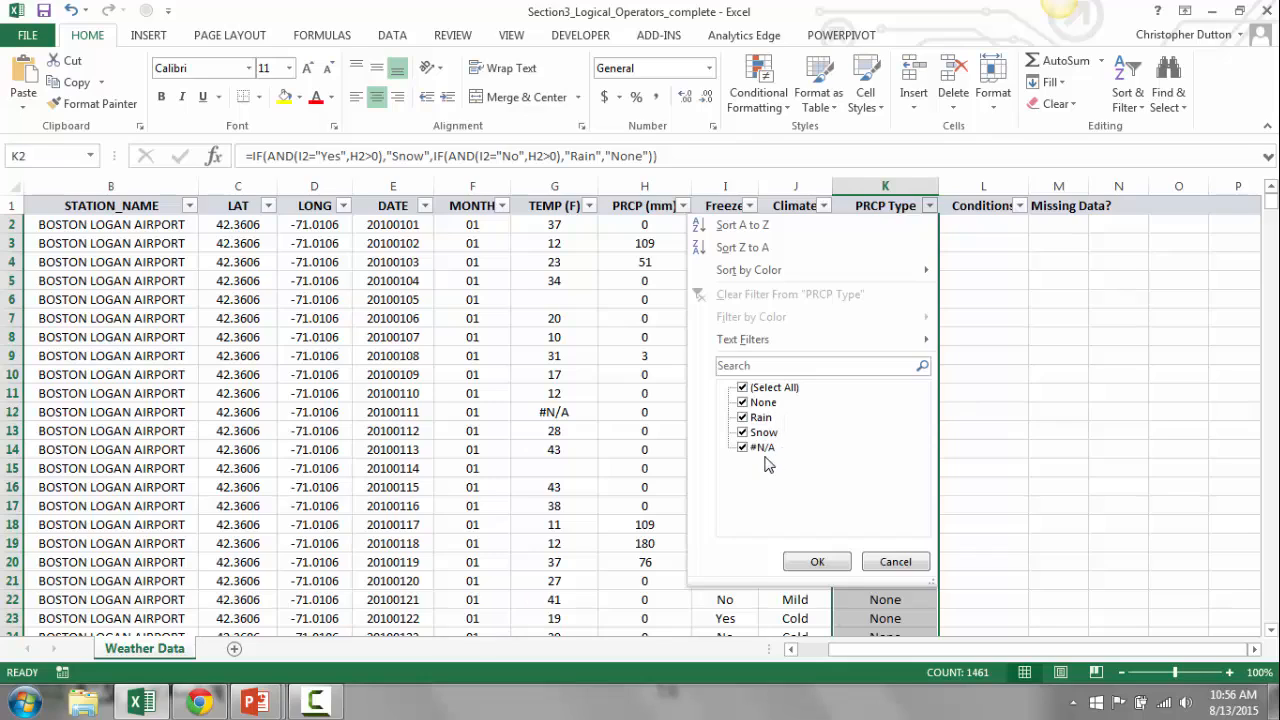
left_click(874, 563)
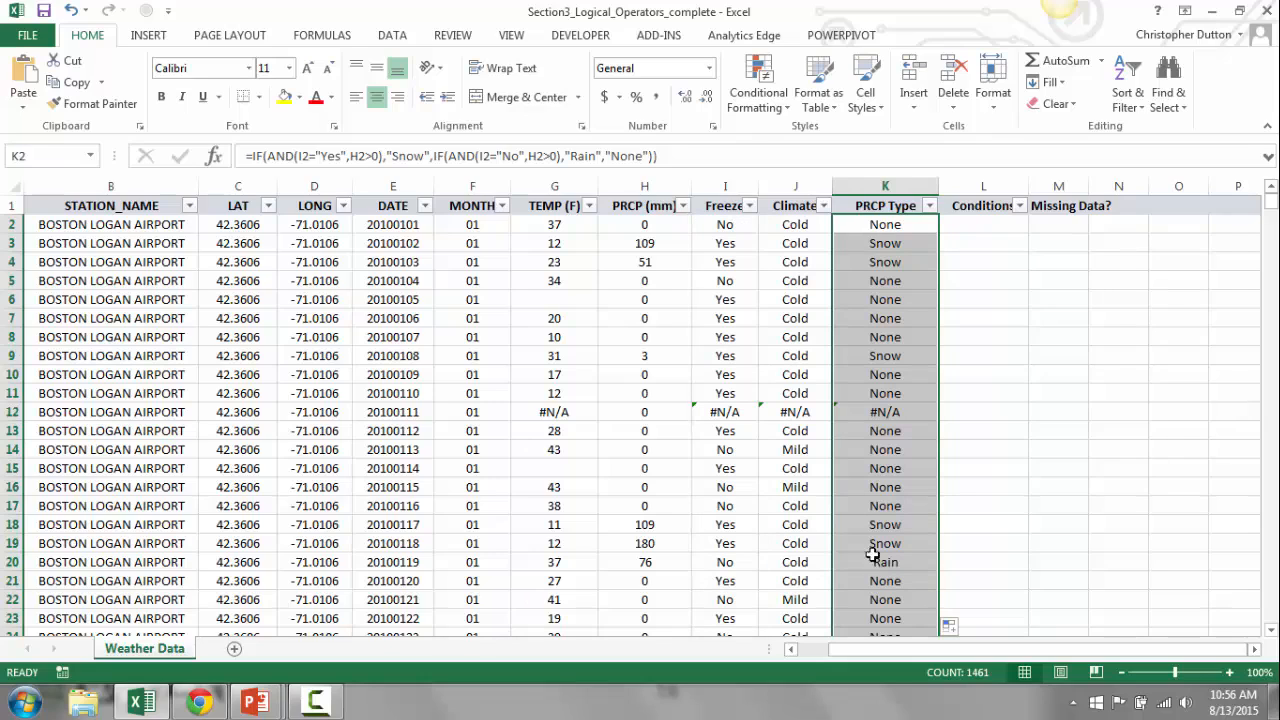
left_click(558, 412)
key("Down")
key("Down")
key("Up")
key("Up")
key("Right")
key("Right")
key("Right")
key("Right")
key("Right")
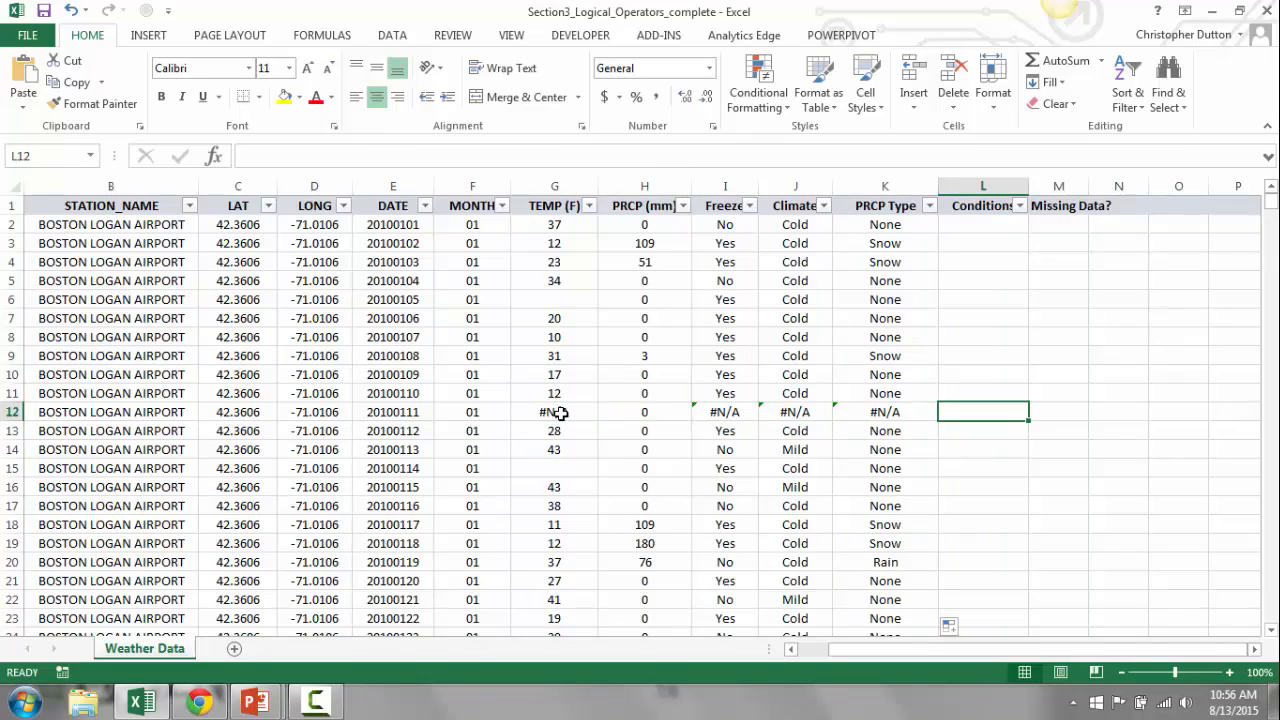
- In L2, start an IF formula with an OR test whose first condition is K2="Snow"
key("Up")
key("Up")
key("Up")
key("Up")
key("Up")
key("Up")
key("Up")
key("Up")
key("Up")
key("Up")
key("Up")
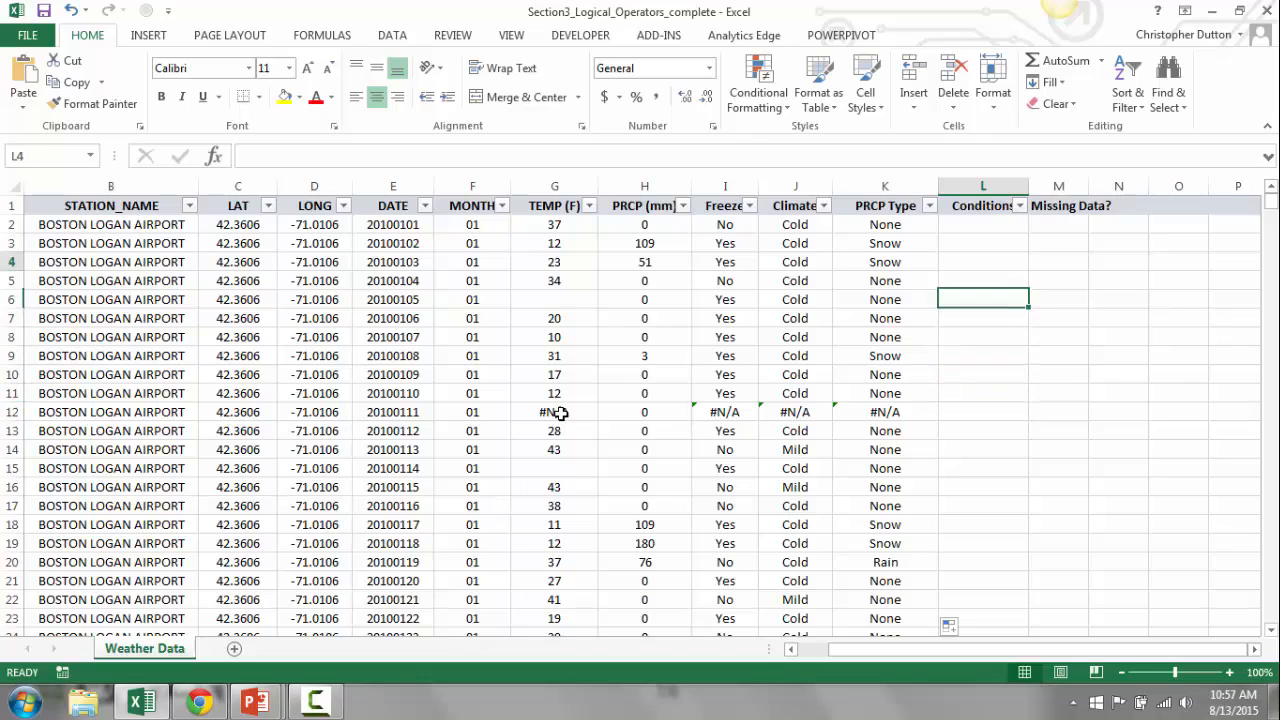
key("Down")
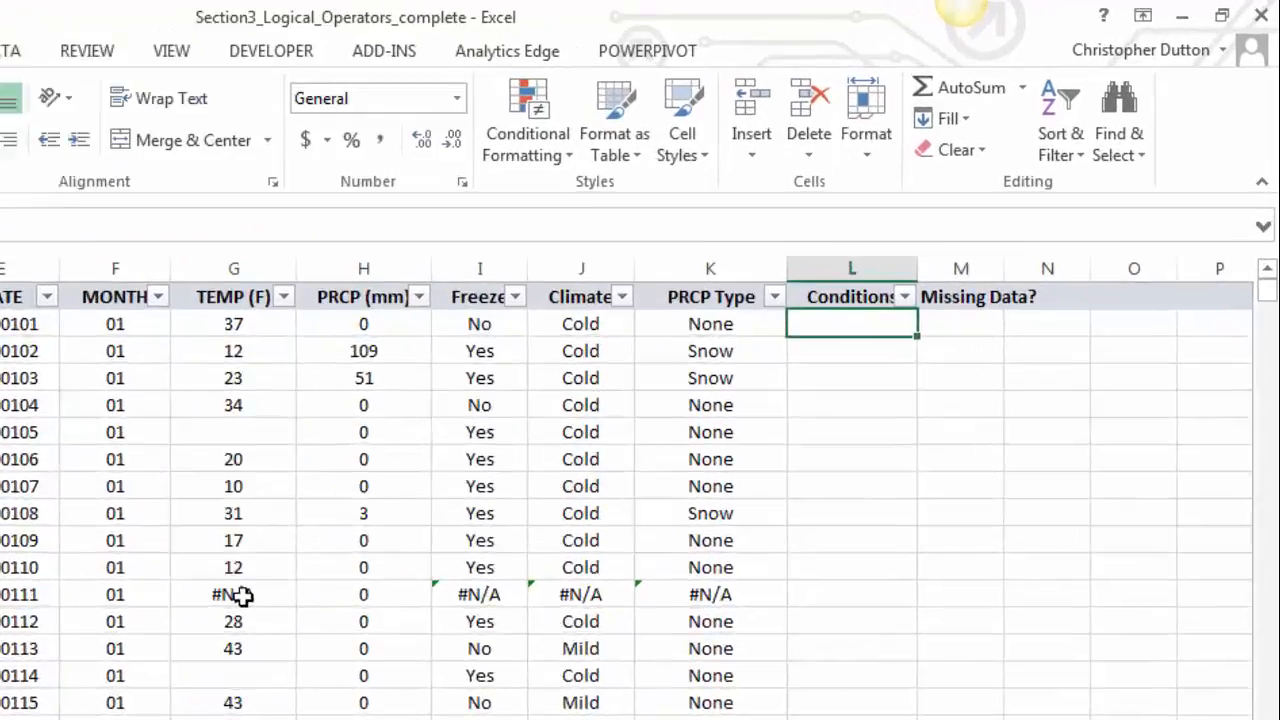
type("=")
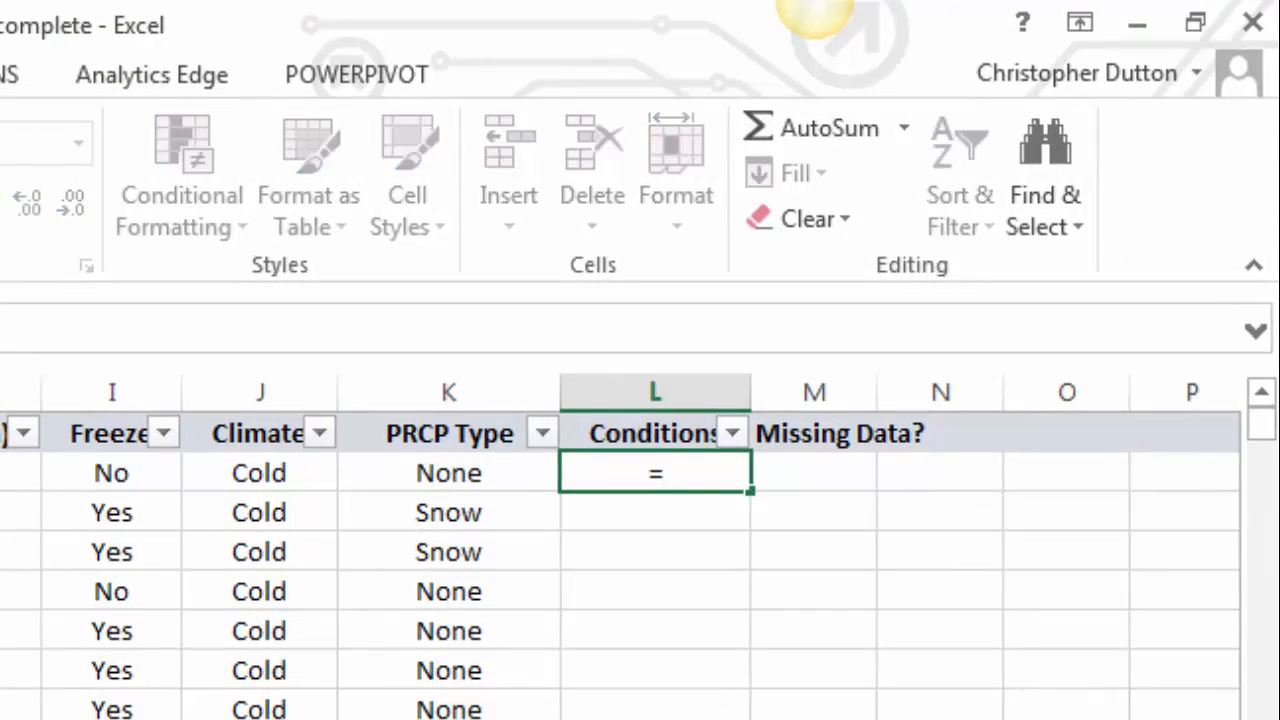
type("iF(OR")
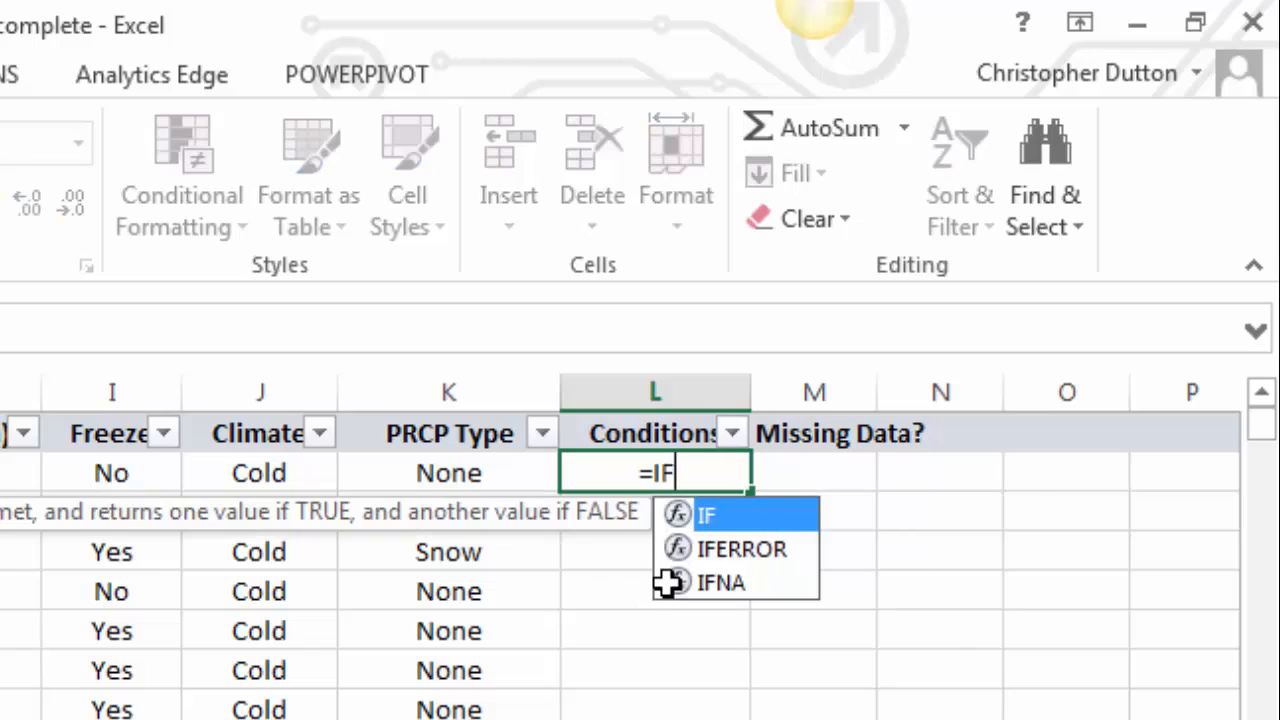
type("(")
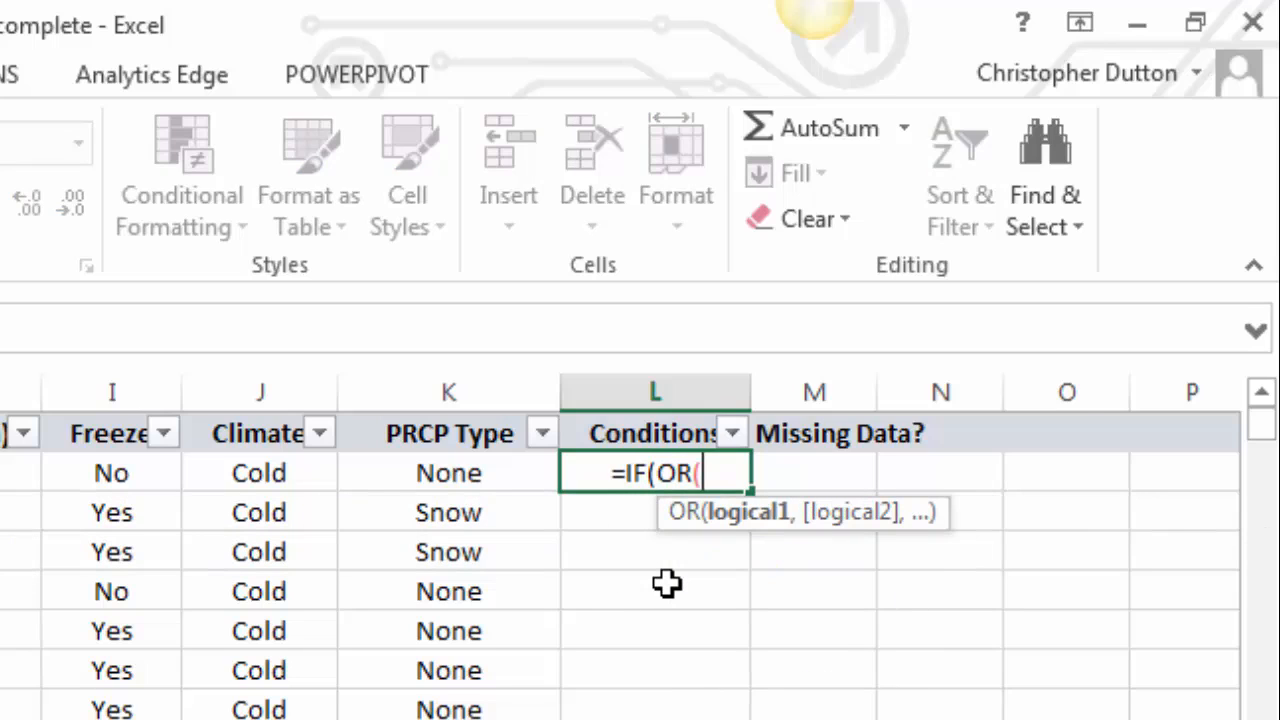
key("Left")
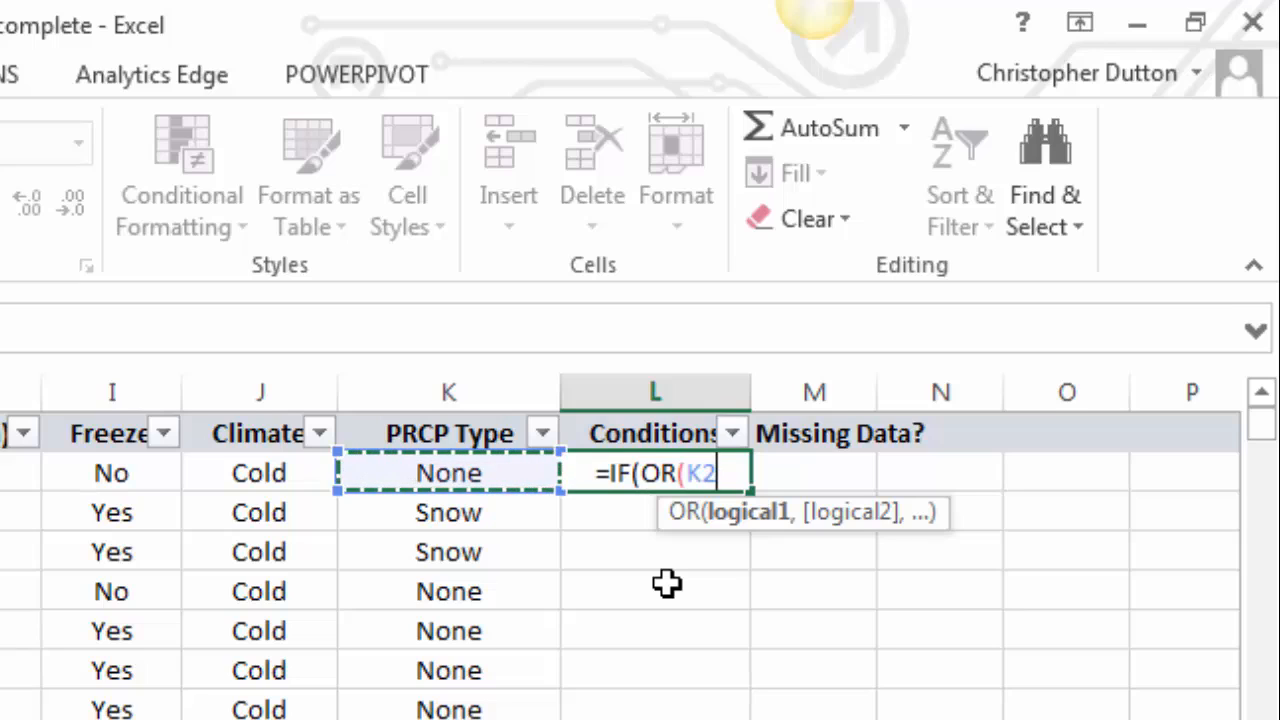
type("=")
type("\"Snow")
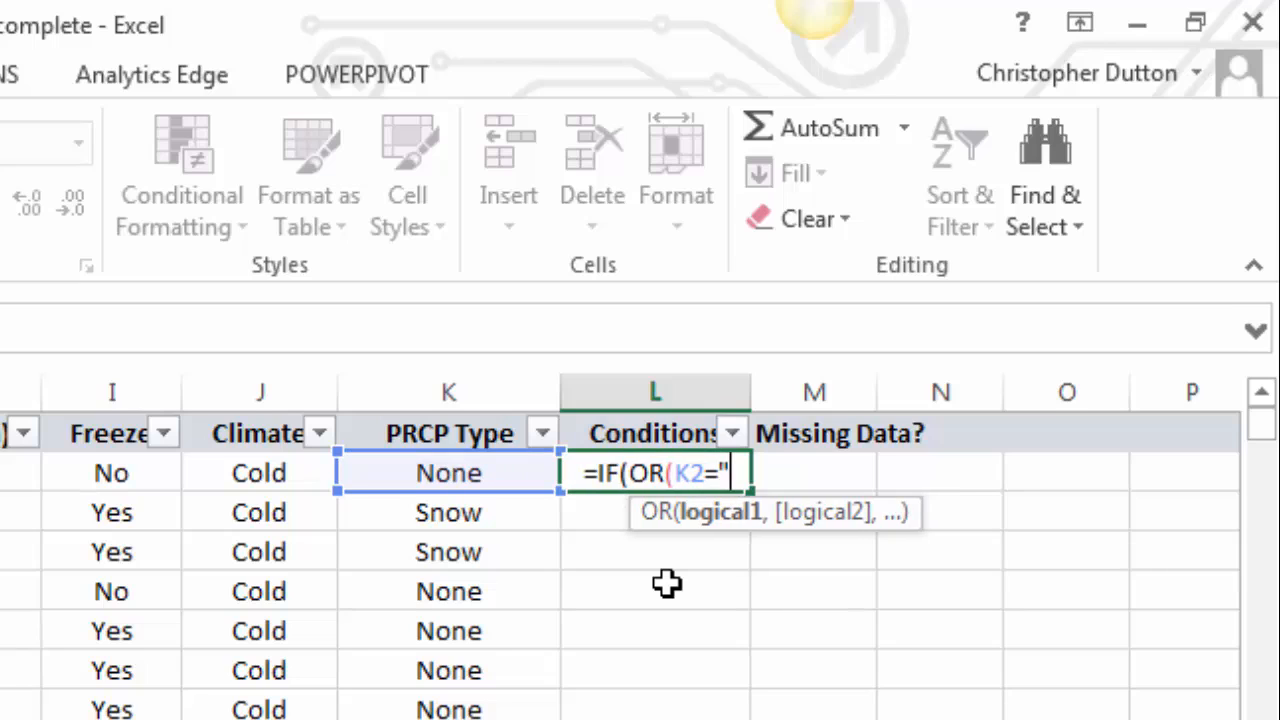
type("\"")
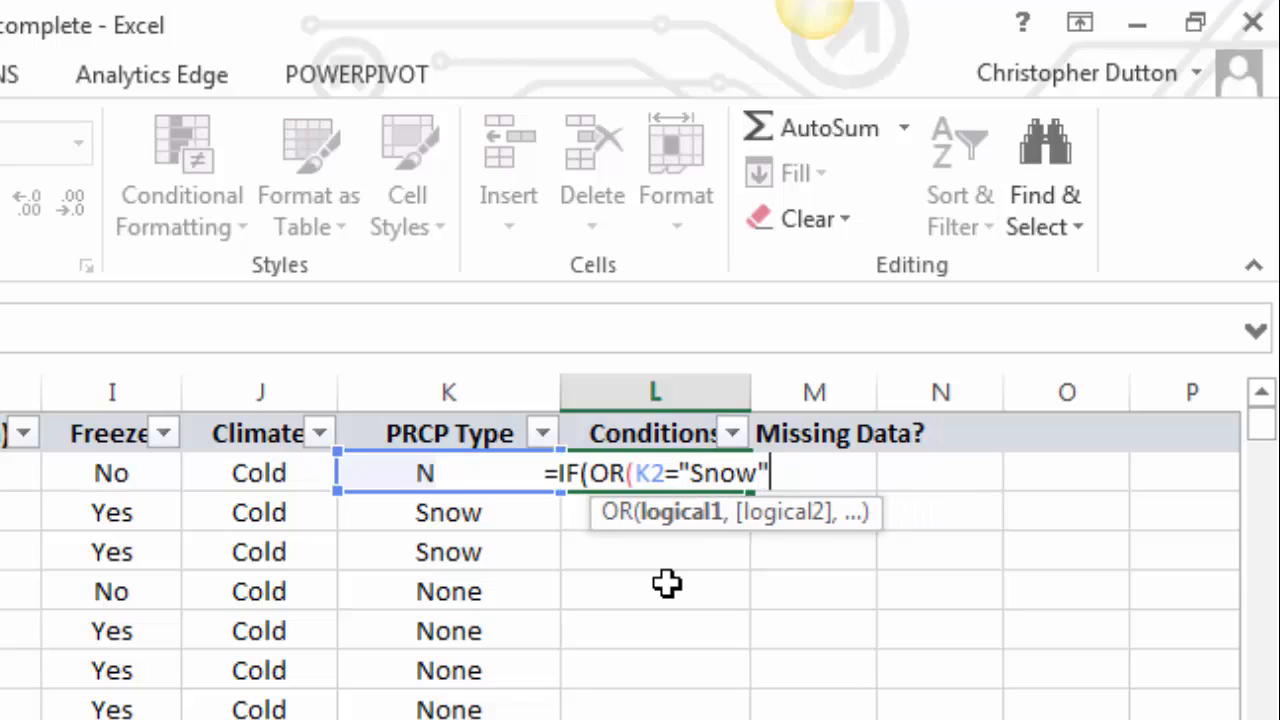
type(",")
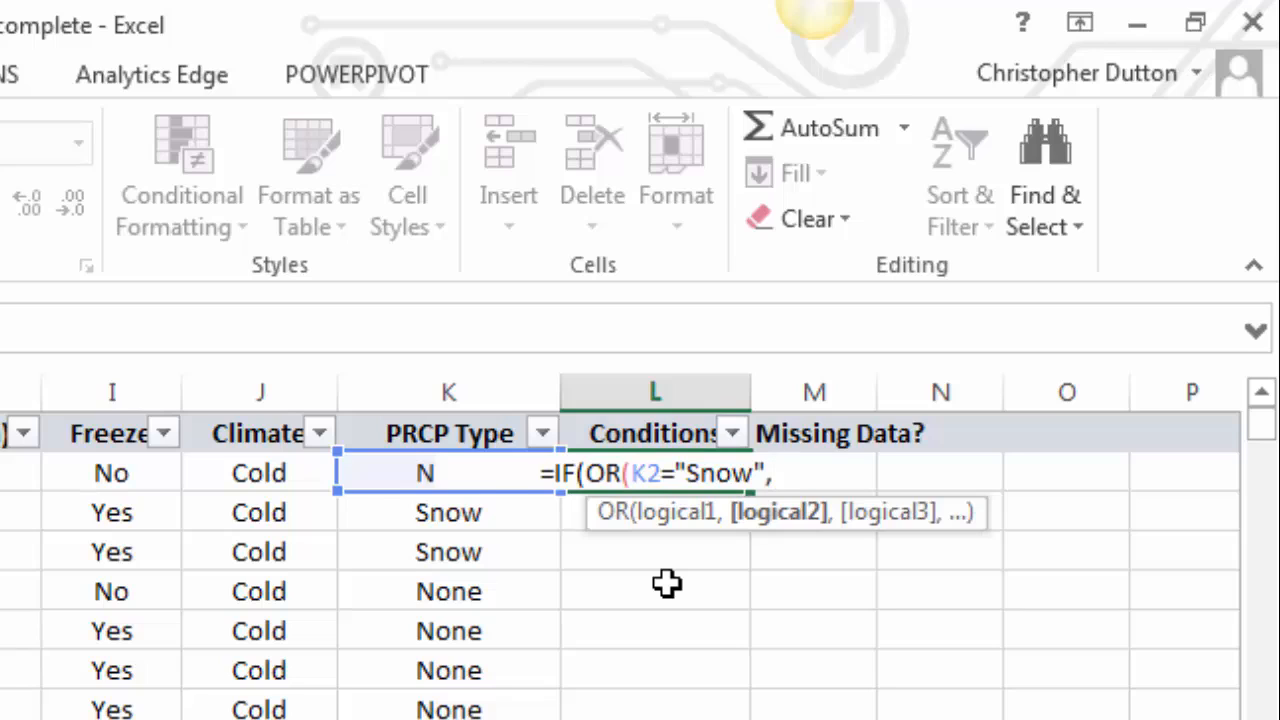
- Add K2="Rain" as the second OR condition and close the OR bracket
key("Left")
type("=\"Rain\"")
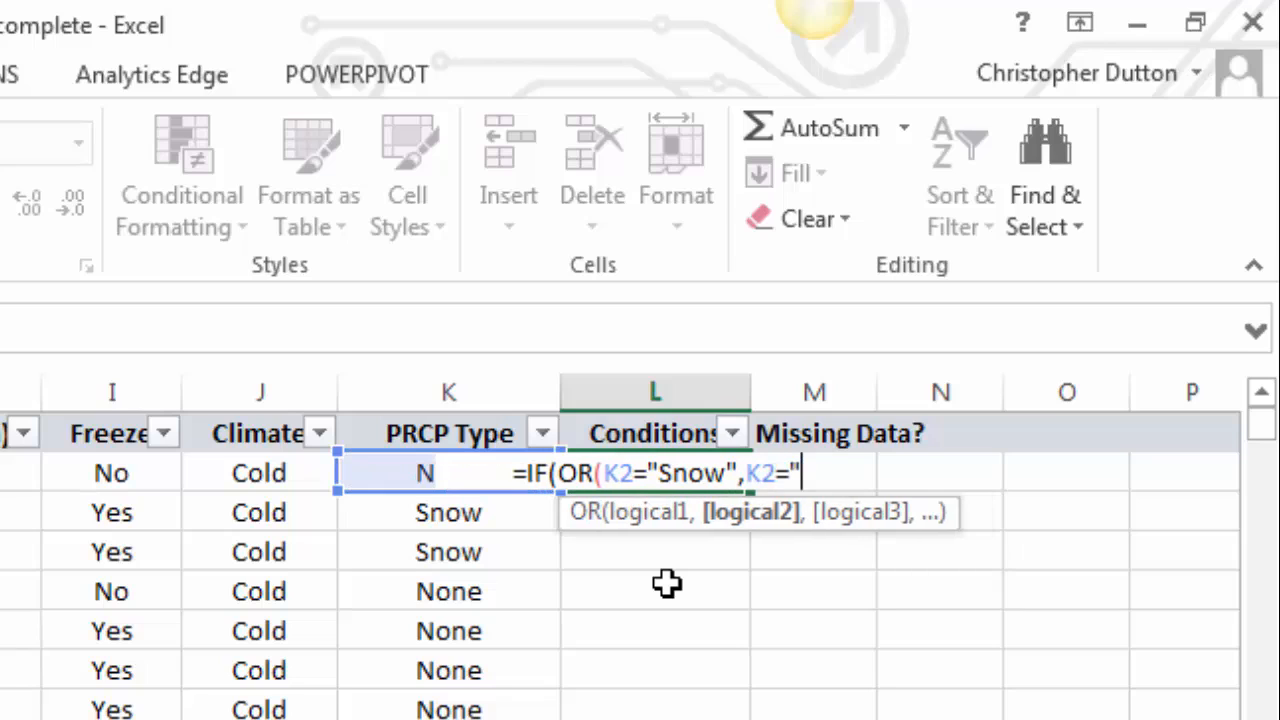
type(")")
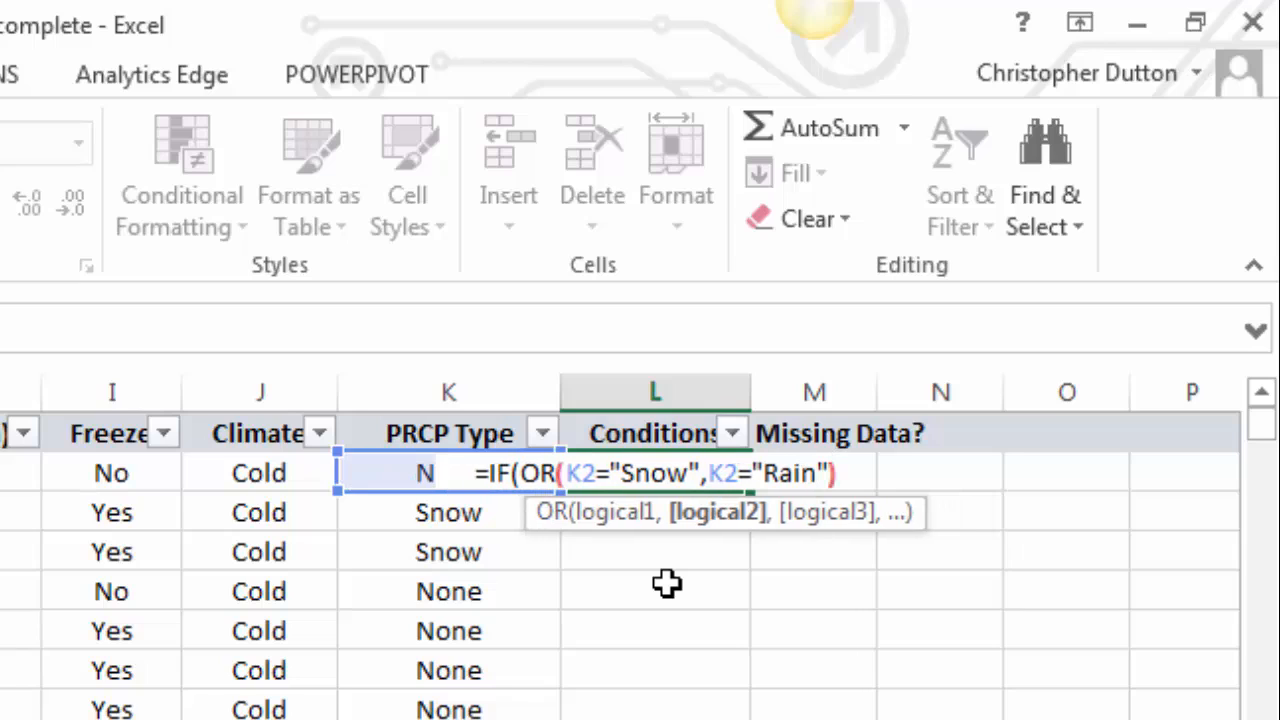
type(",")
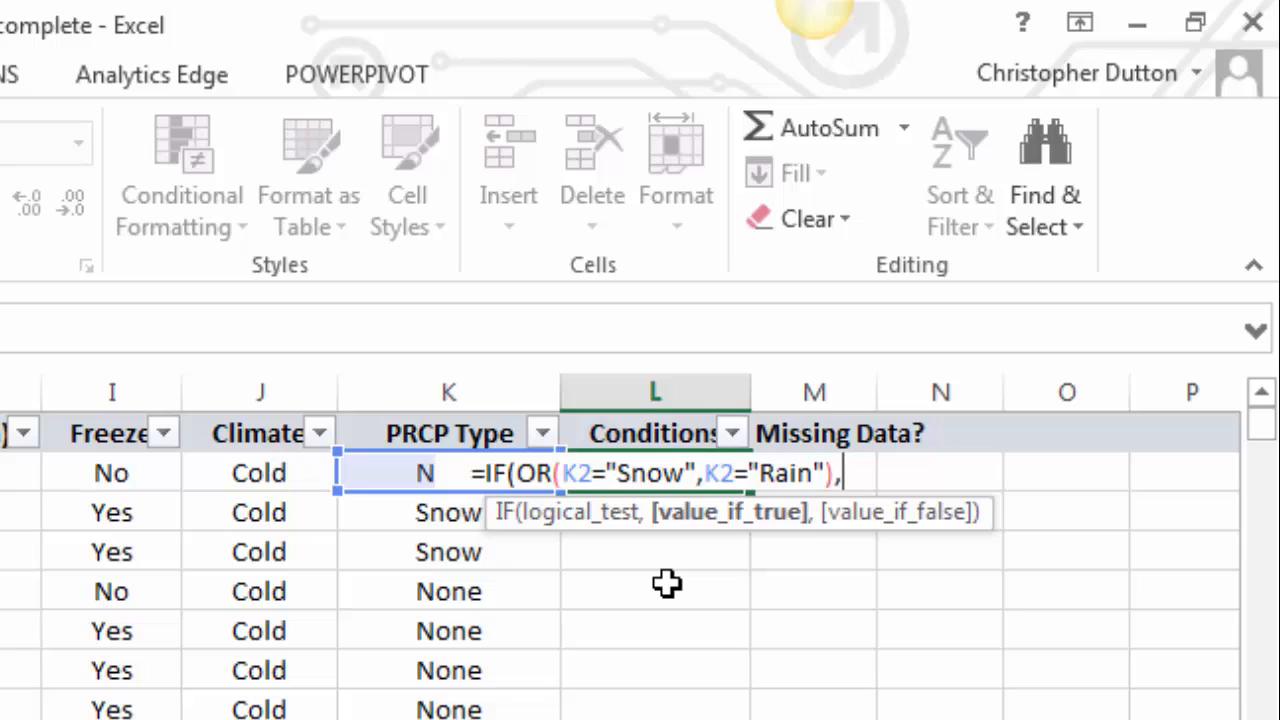
type("\"W")
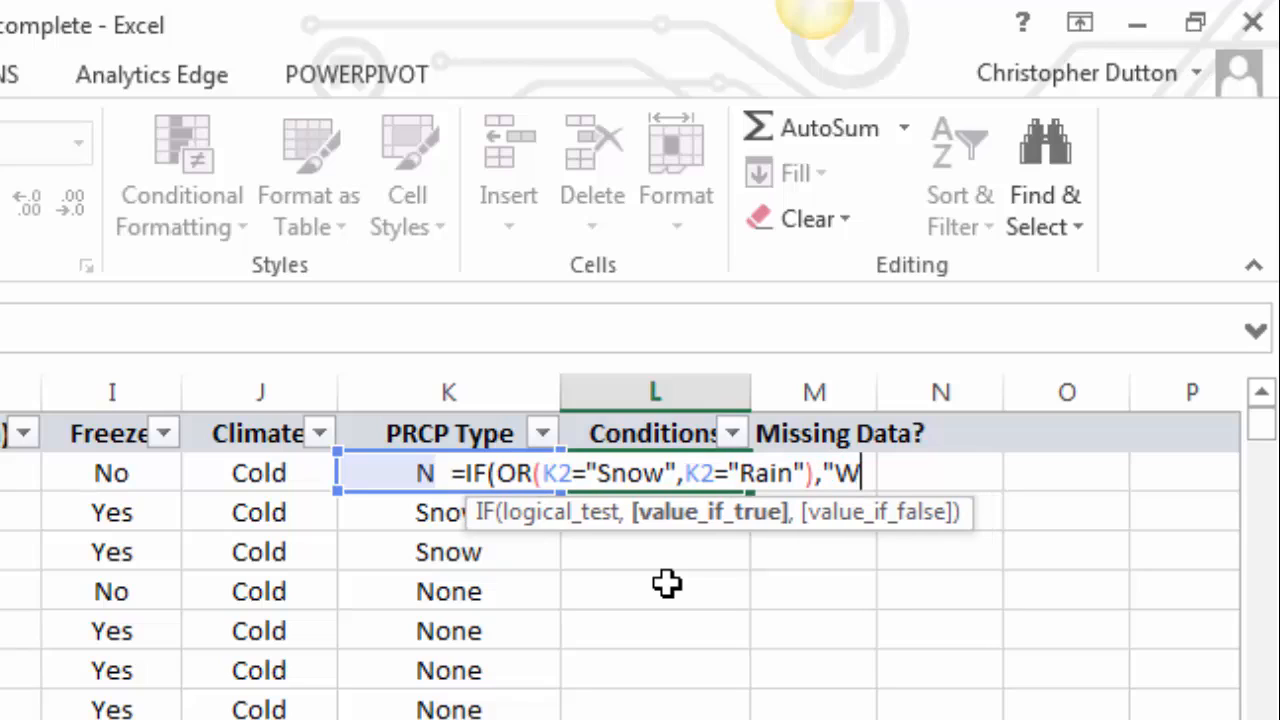
type("et\",")
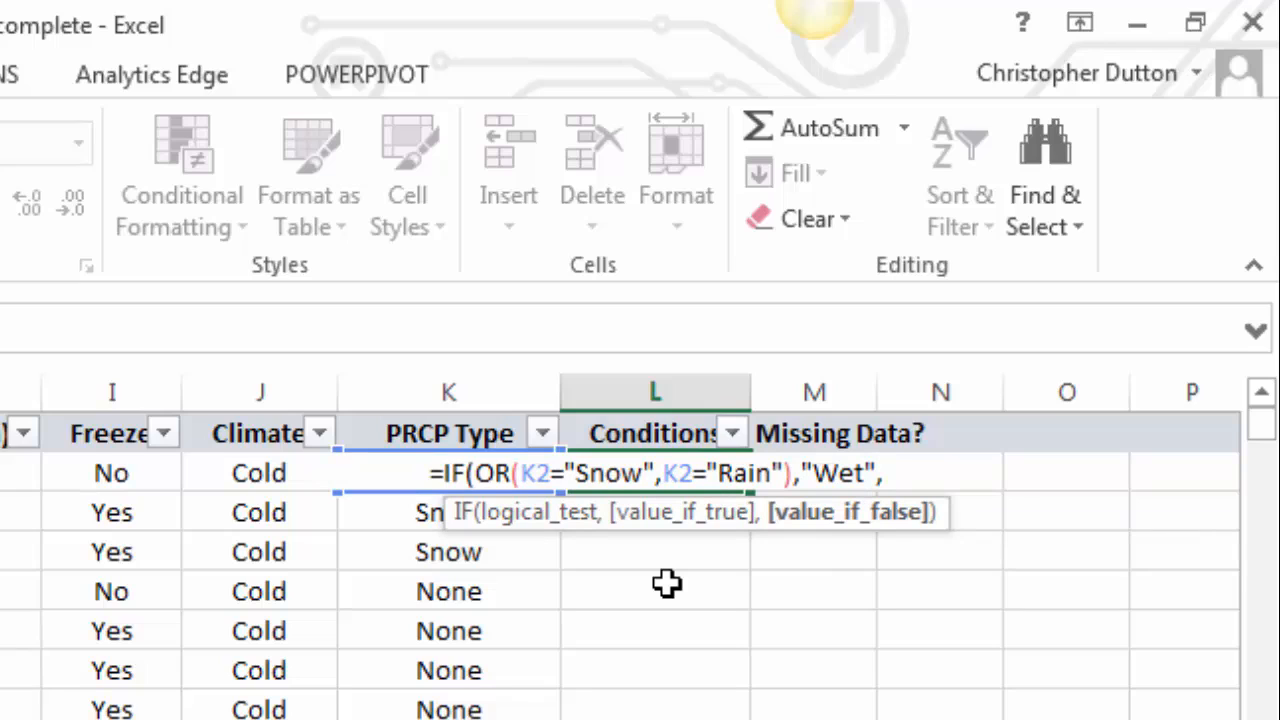
type("\"Dry")
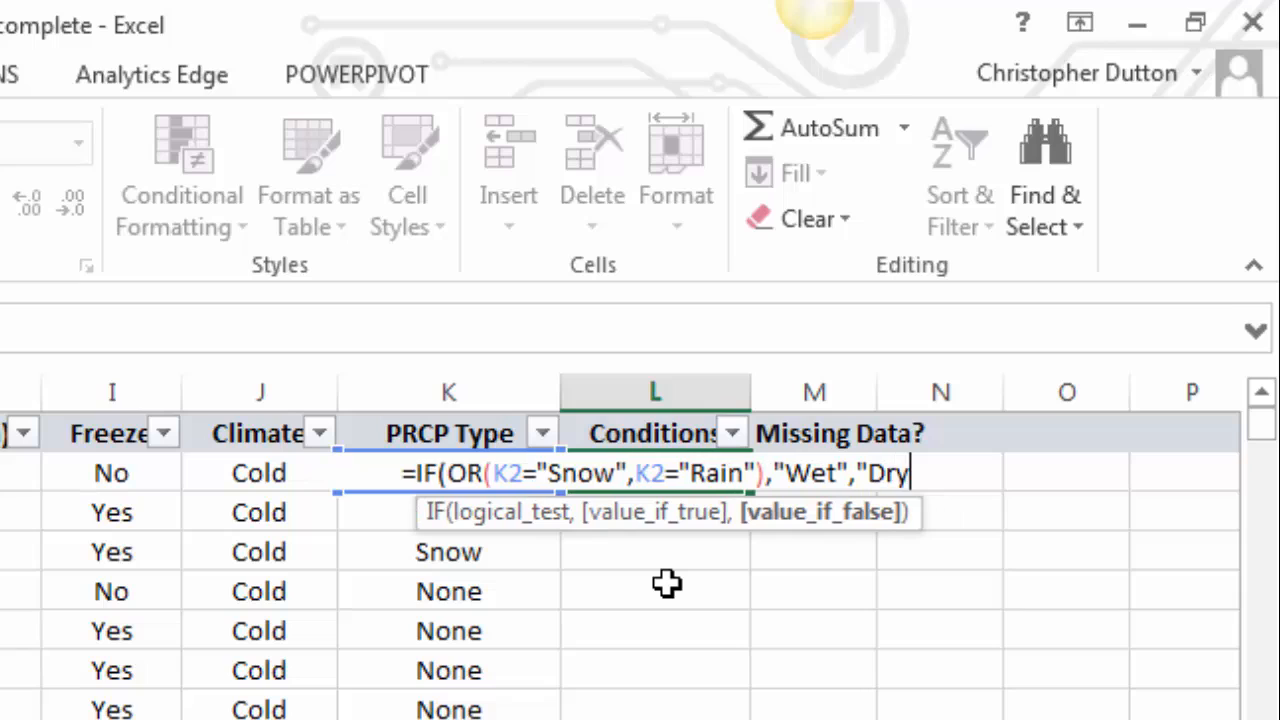
type("\")")
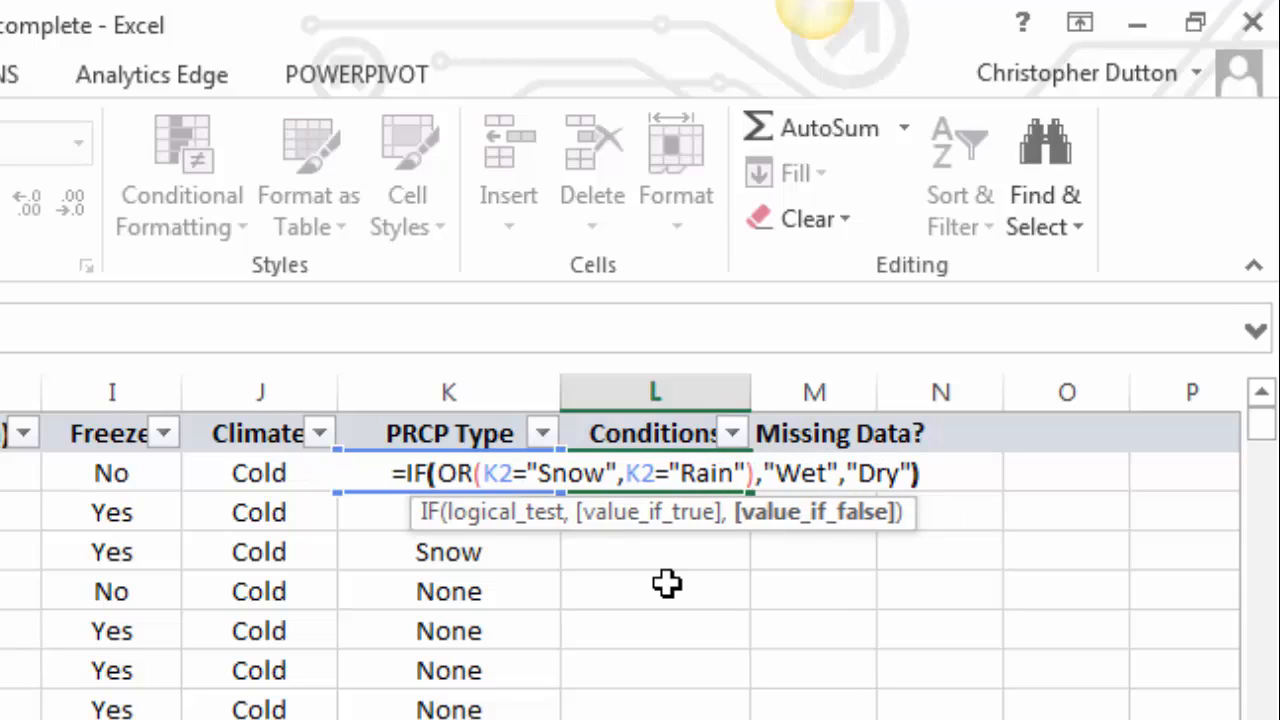
- Return "Wet" if true and "Dry" otherwise, close the IF, and fill the formula down the Conditions column
key("Return")
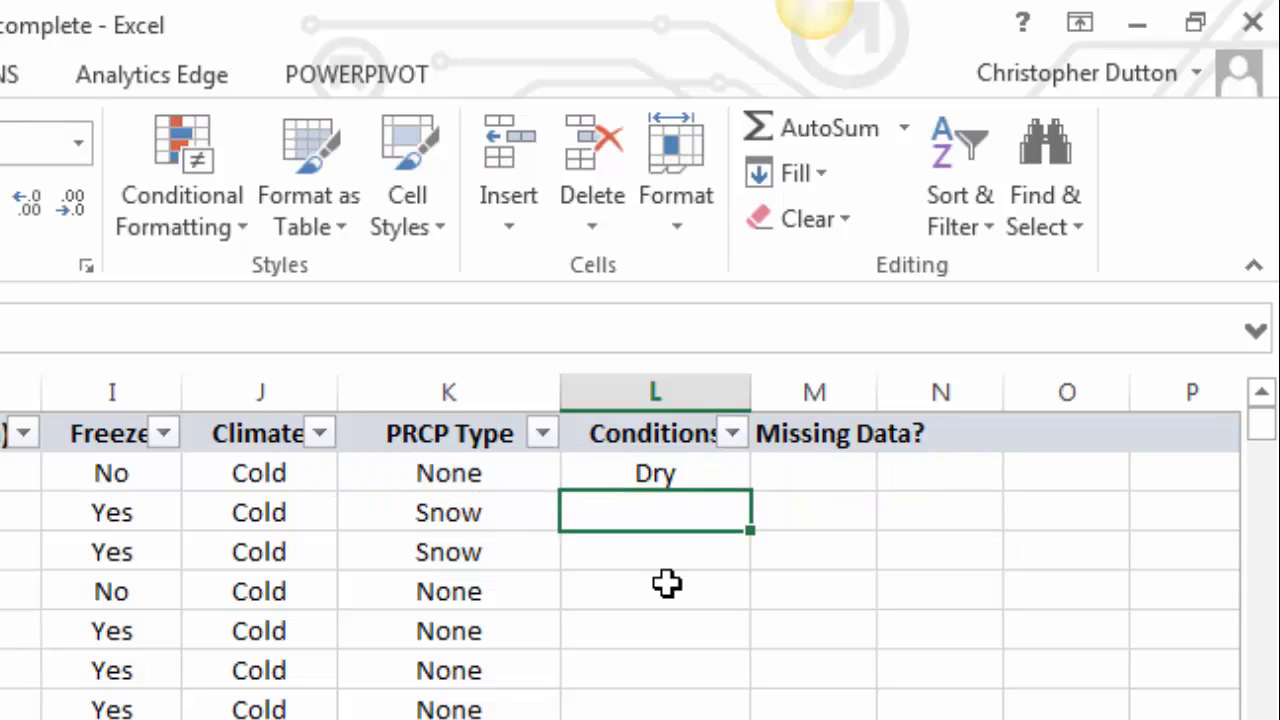
left_click(729, 477)
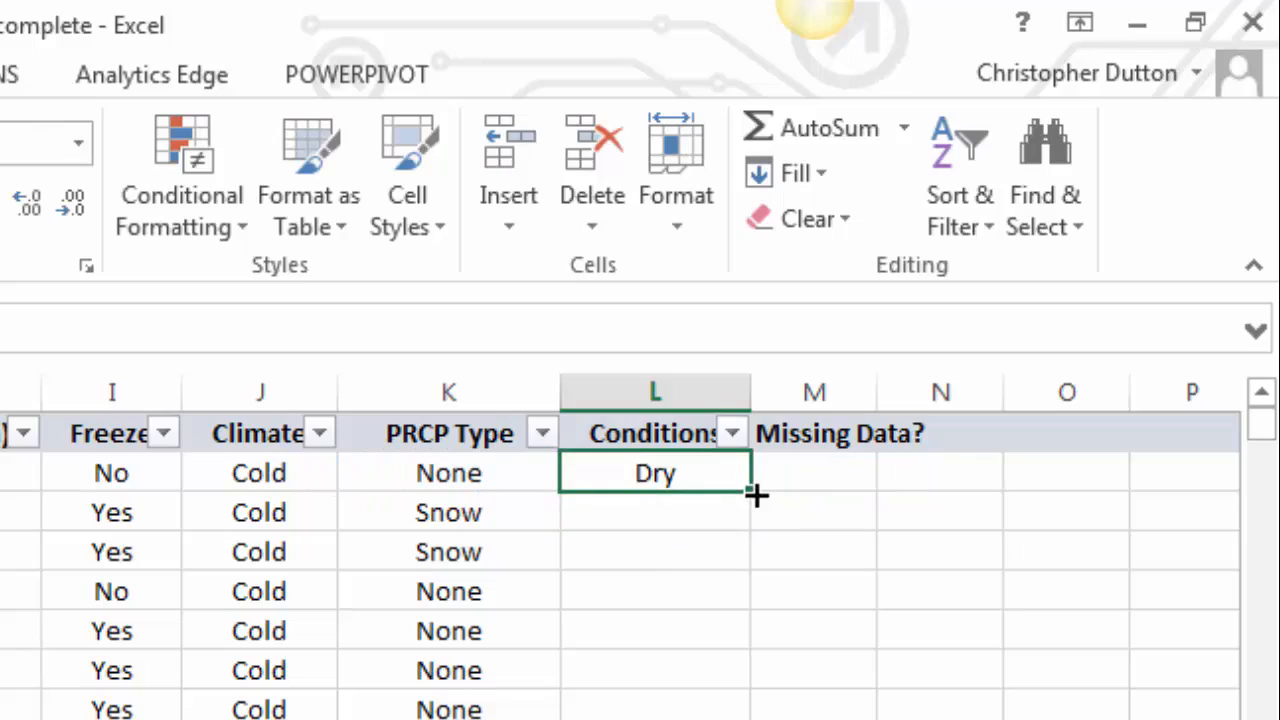
double_click(751, 492)
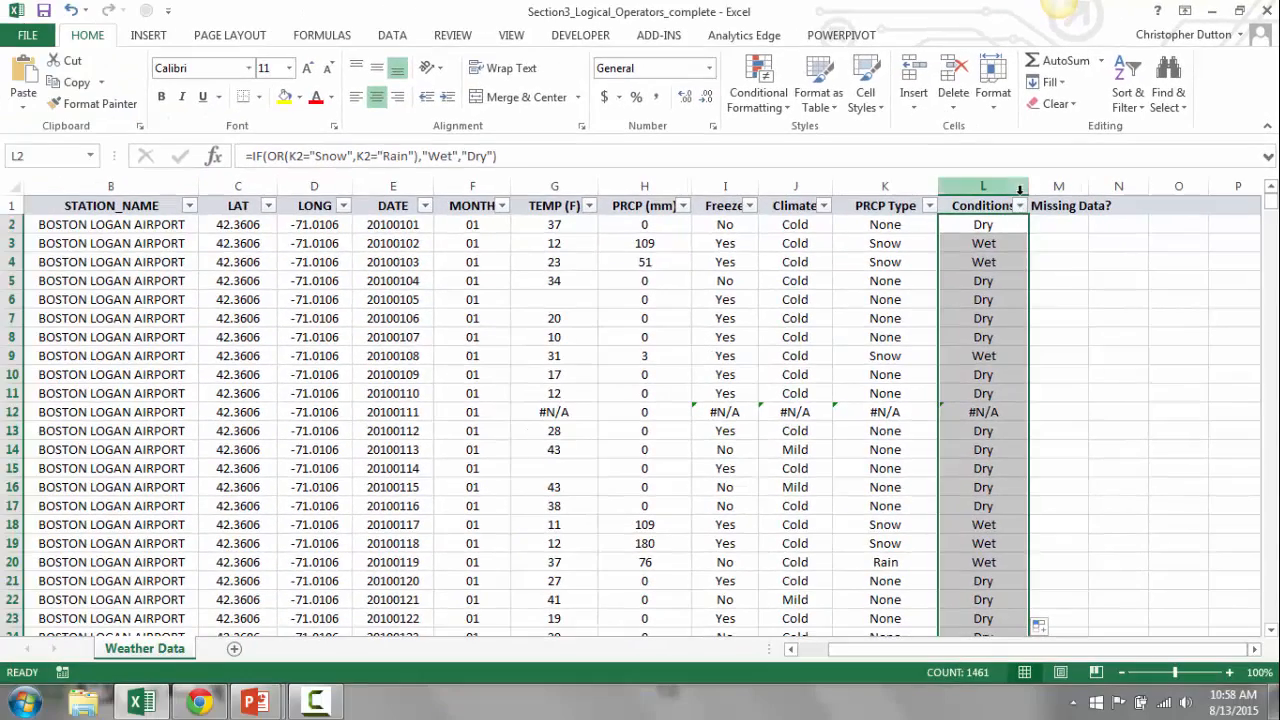
- Examine the Conditions filter's value list and step through PRCP Type and Conditions cells to inspect their formulas
left_click(1019, 205)
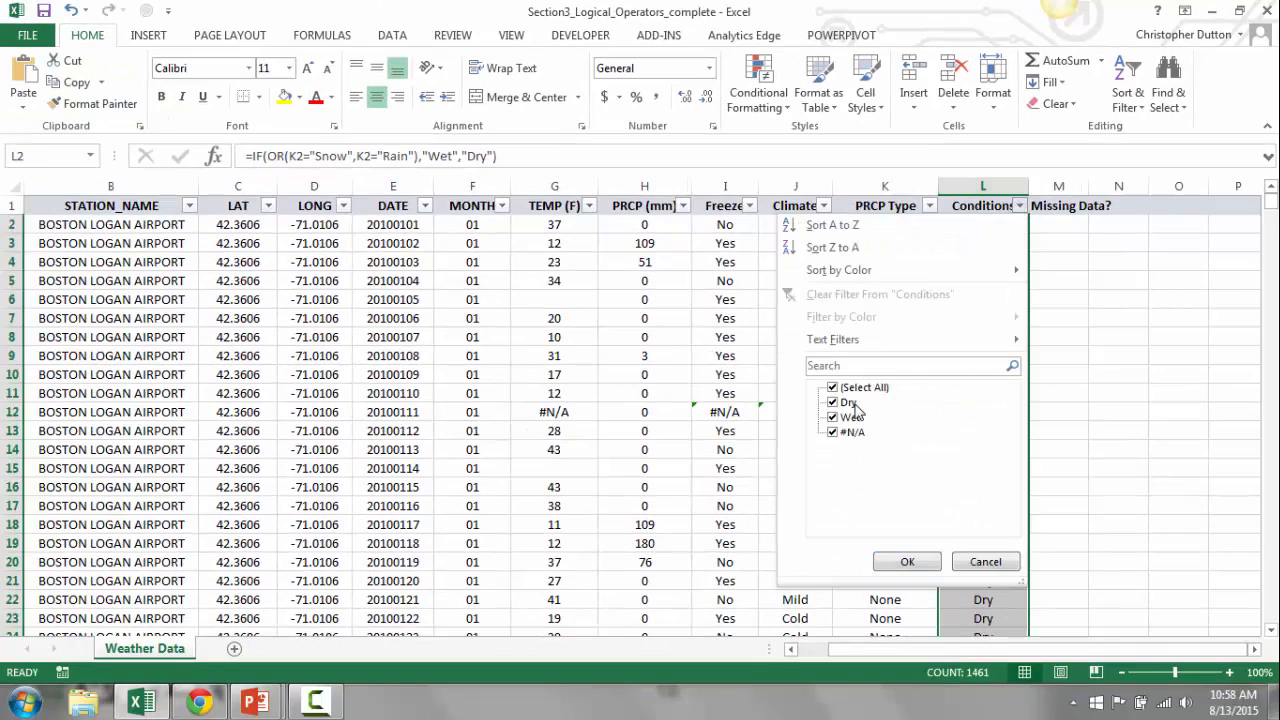
left_click(989, 563)
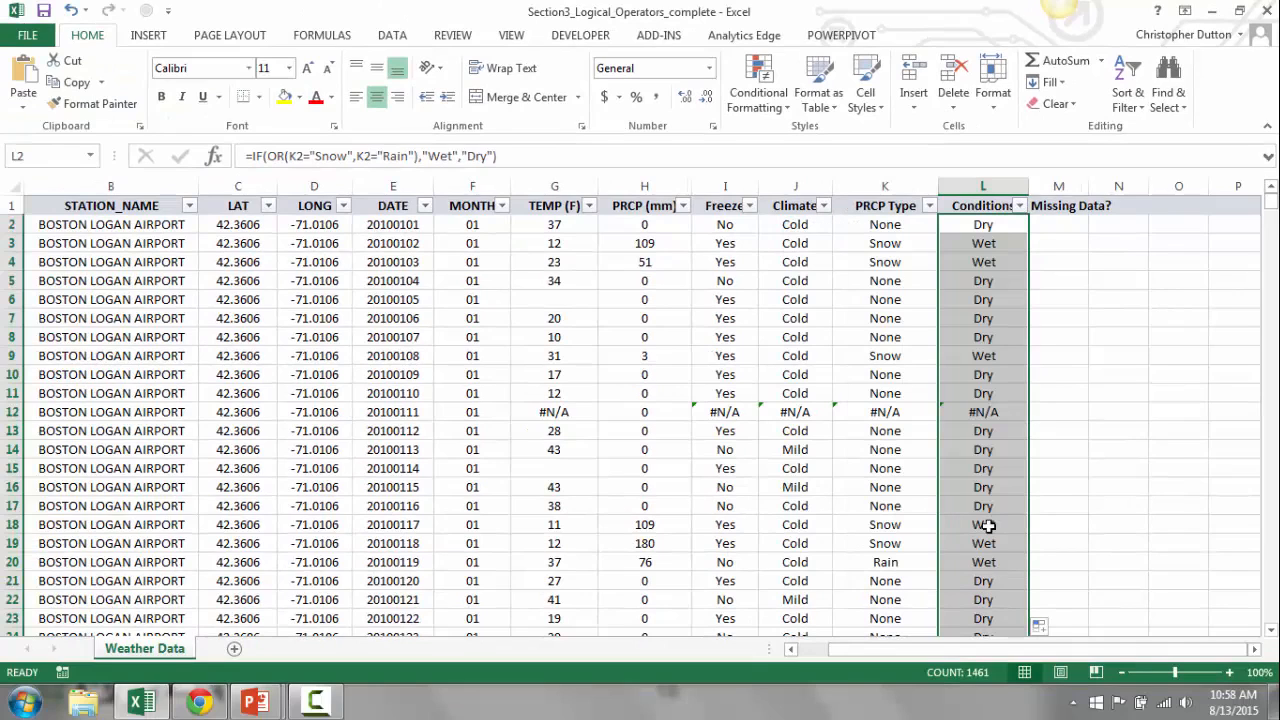
left_click(983, 342)
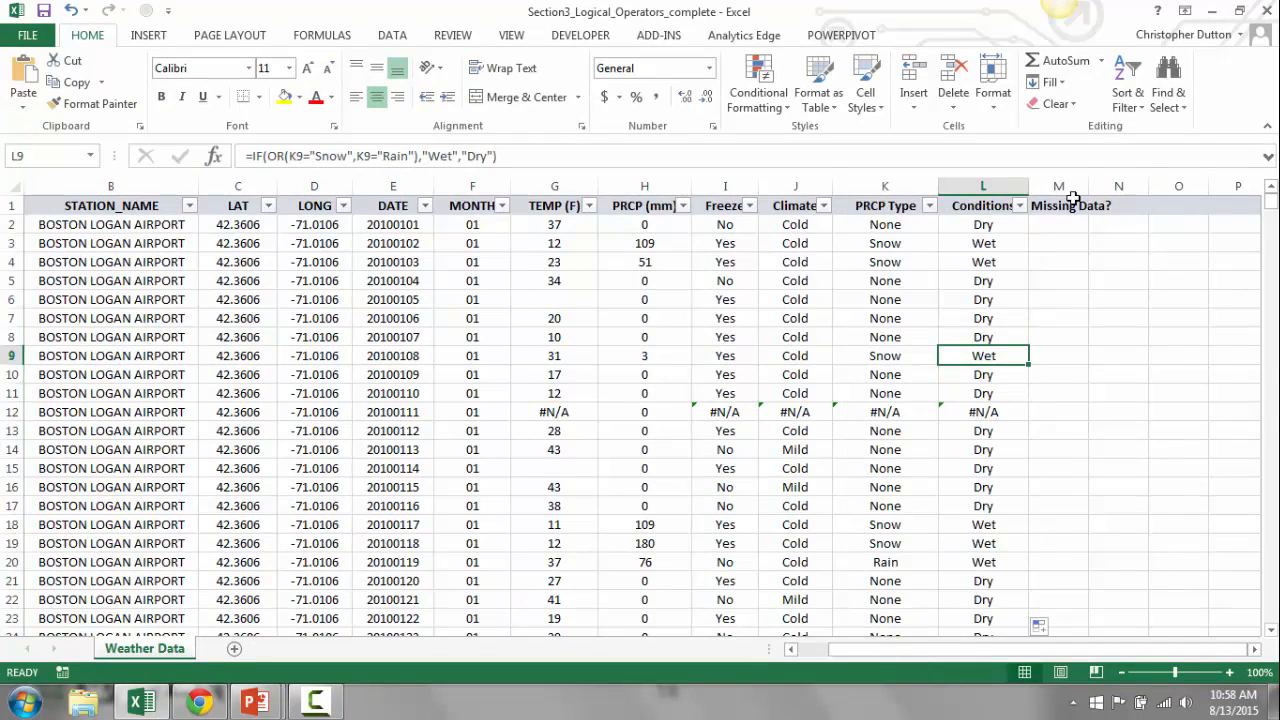
key("Up")
key("Left")
key("Up")
key("Up")
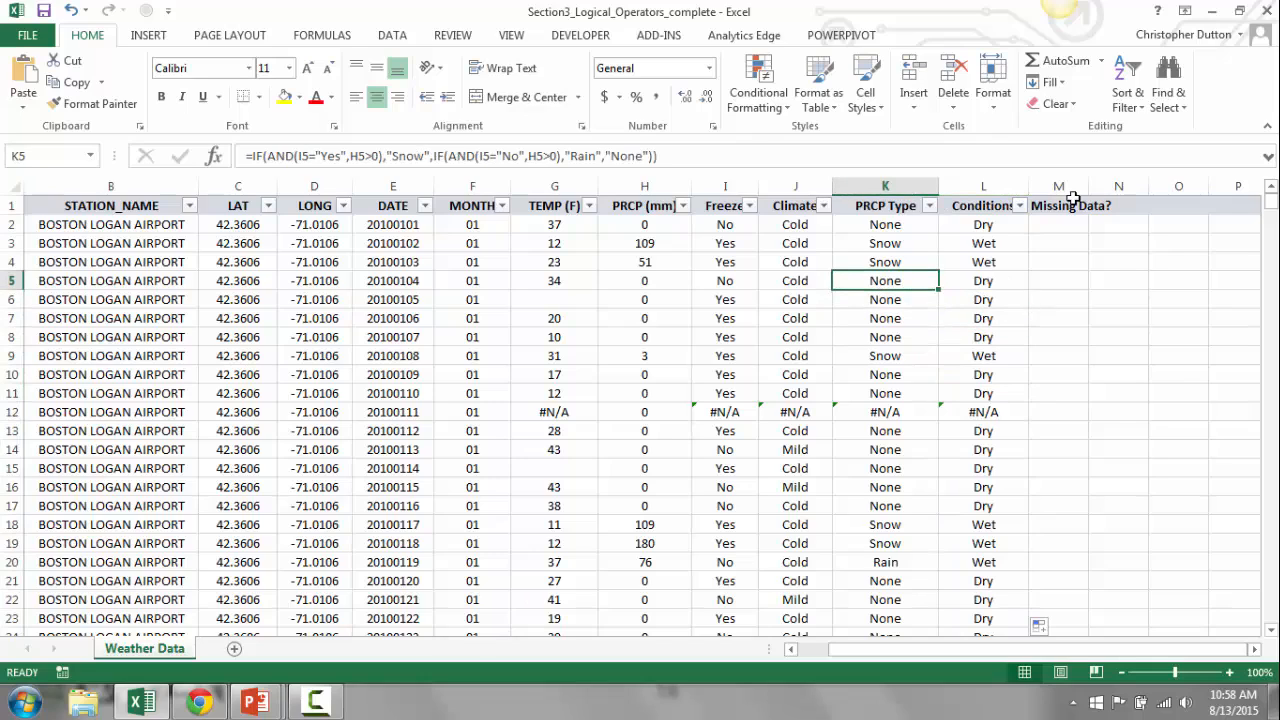
key("Right")
key("Down")
key("Down")
key("Down")
key("Left")
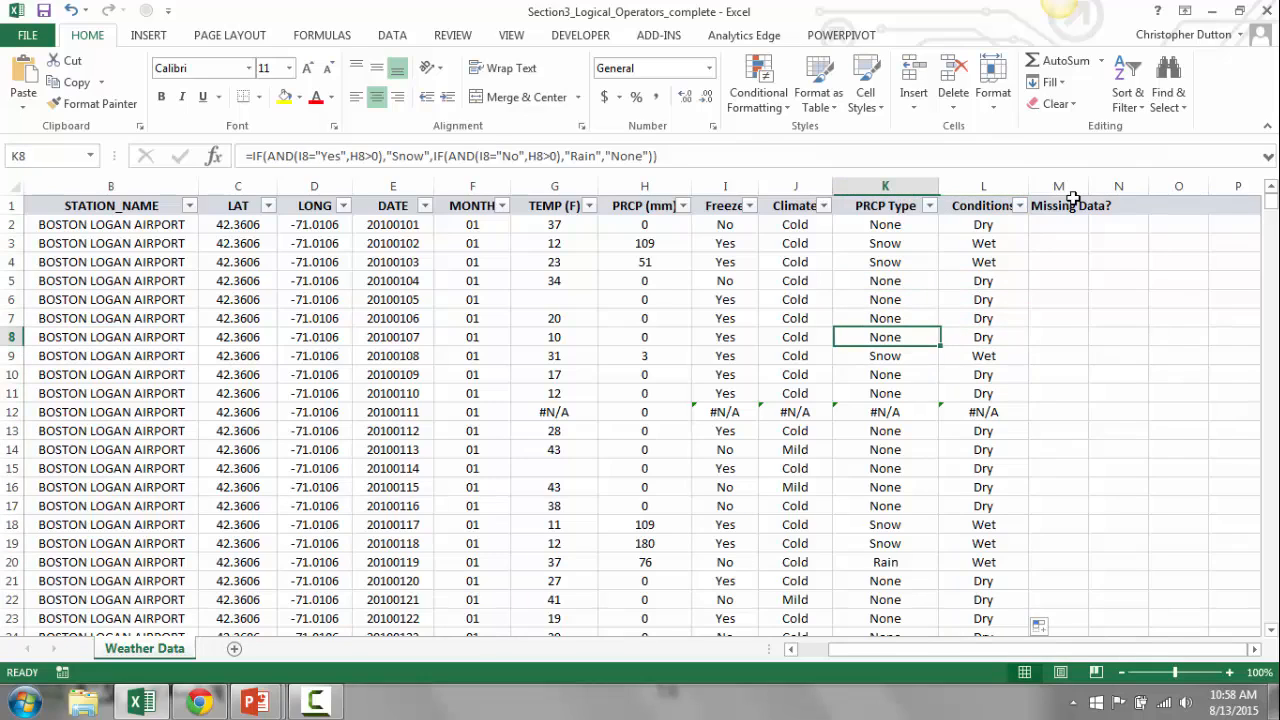
key("Down")
key("Right")
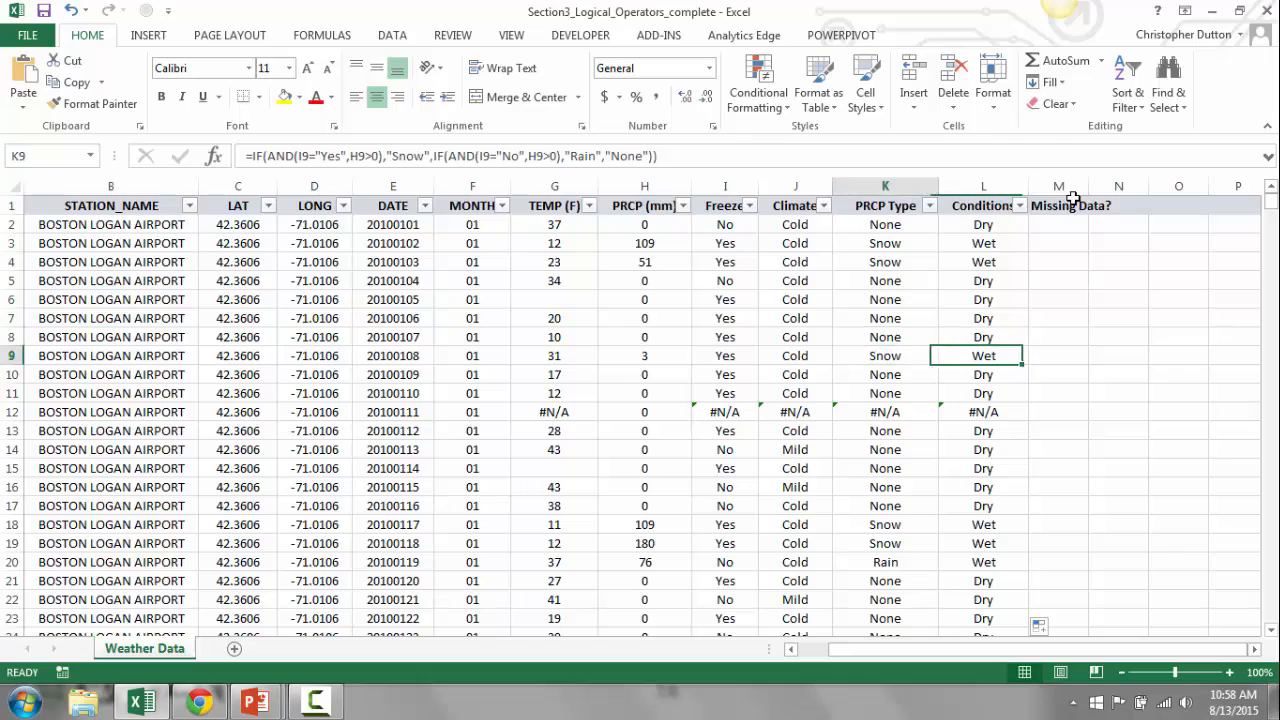
key("Left")
key("Down")
key("Down")
key("Down")
key("Down")
key("Down")
key("Down")
key("Down")
key("Down")
key("Down")
key("Down")
key("Down")
key("Down")
key("Down")
key("Right")
key("Up")
key("Up")
key("Up")
key("Up")
key("Up")
key("Up")
key("Up")
key("Up")
key("Up")
key("Up")
key("Up")
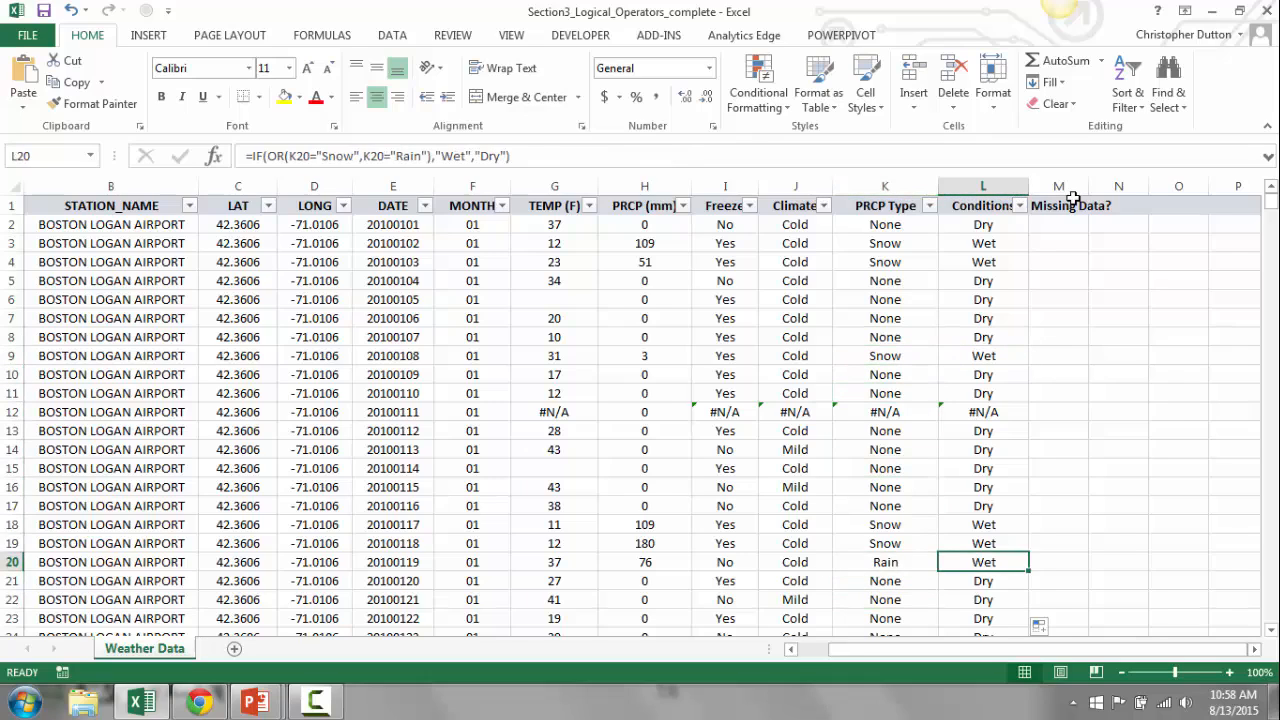
key("ctrl+Up")
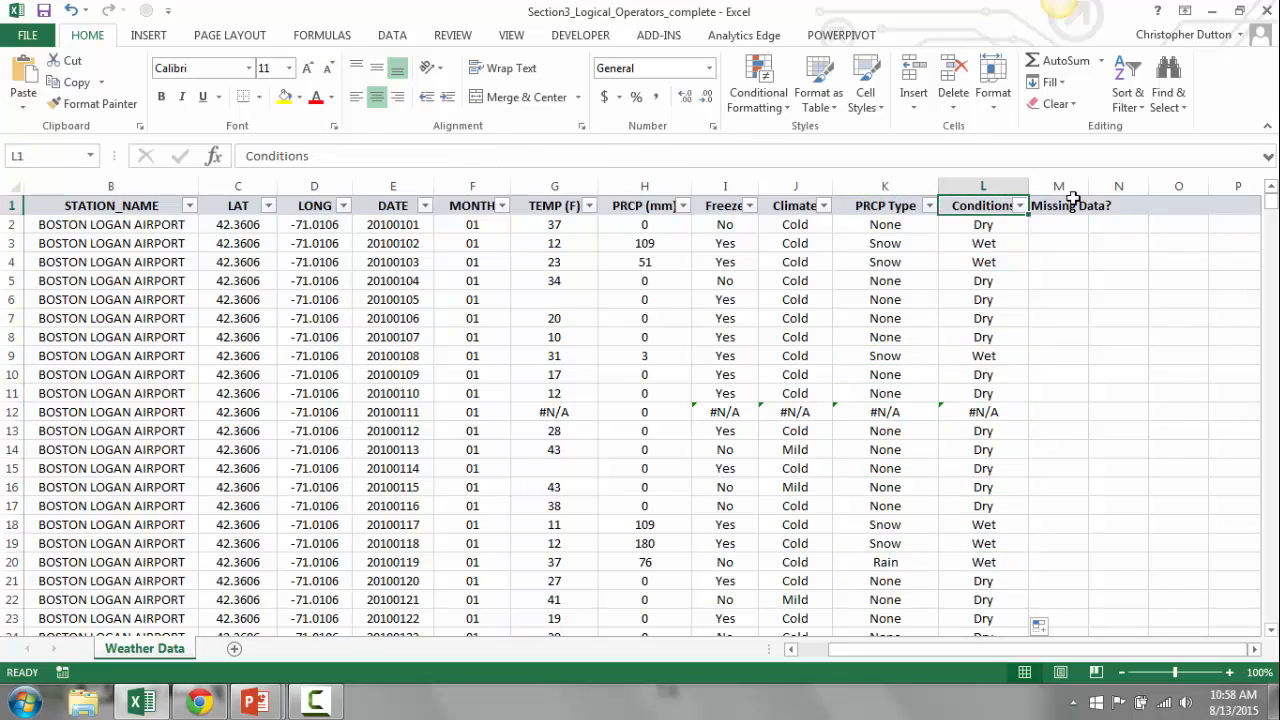